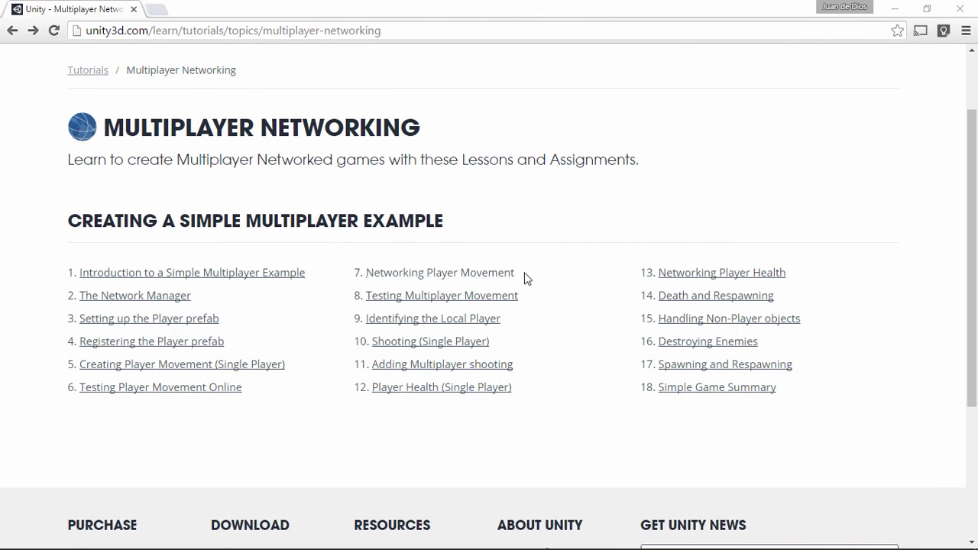
Step: Open lesson 7, 'Networking Player Movement', and scroll down to its instructions
left_click(391, 272)
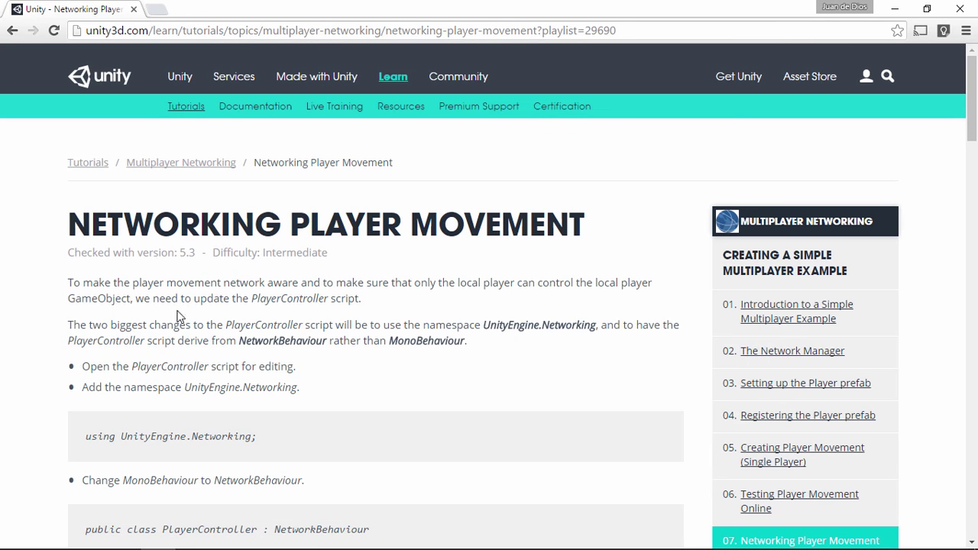
scroll(176, 316, "down", 1)
scroll(175, 314, "down", 1)
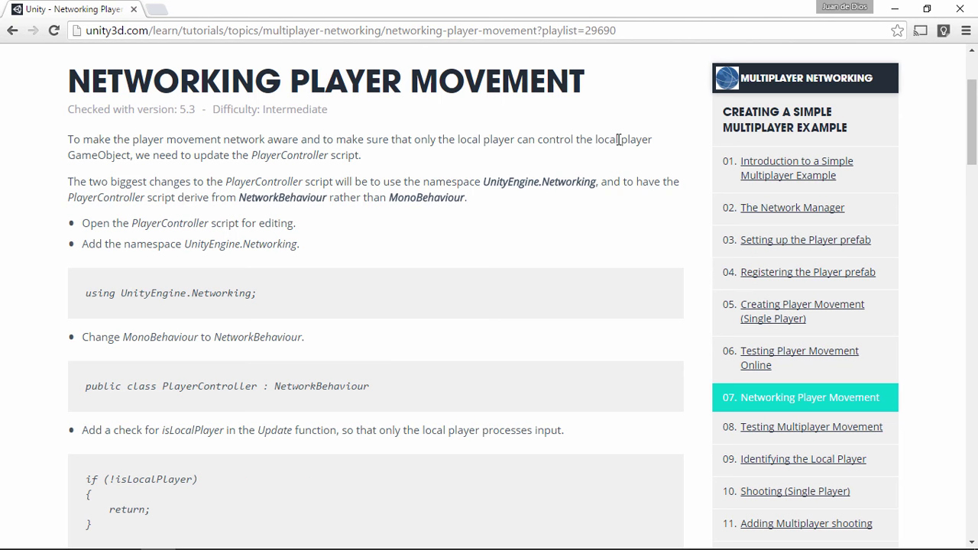
Step: Highlight the key terms PlayerController, NetworkBehaviour and MonoBehaviour in the tutorial text
left_click_drag(179, 155, 365, 155)
double_click(283, 156)
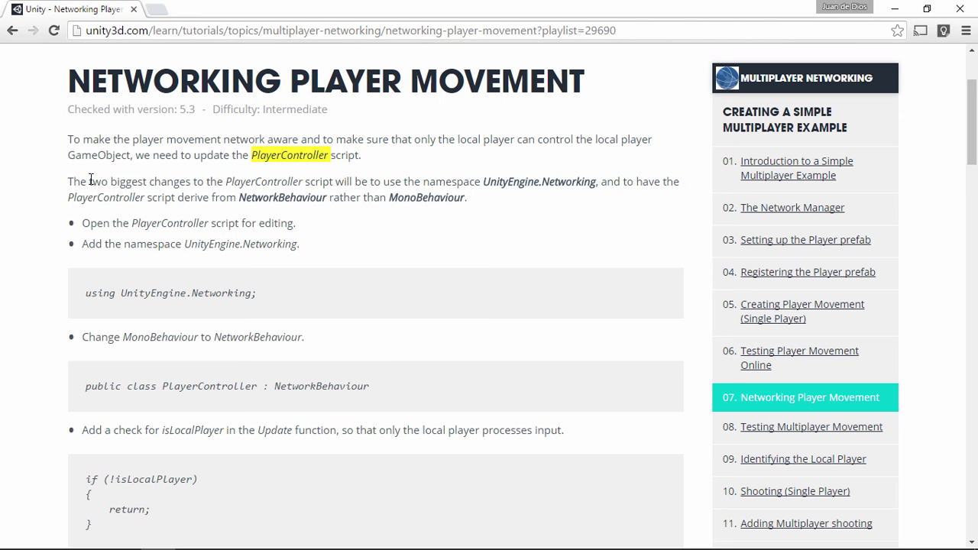
double_click(245, 181)
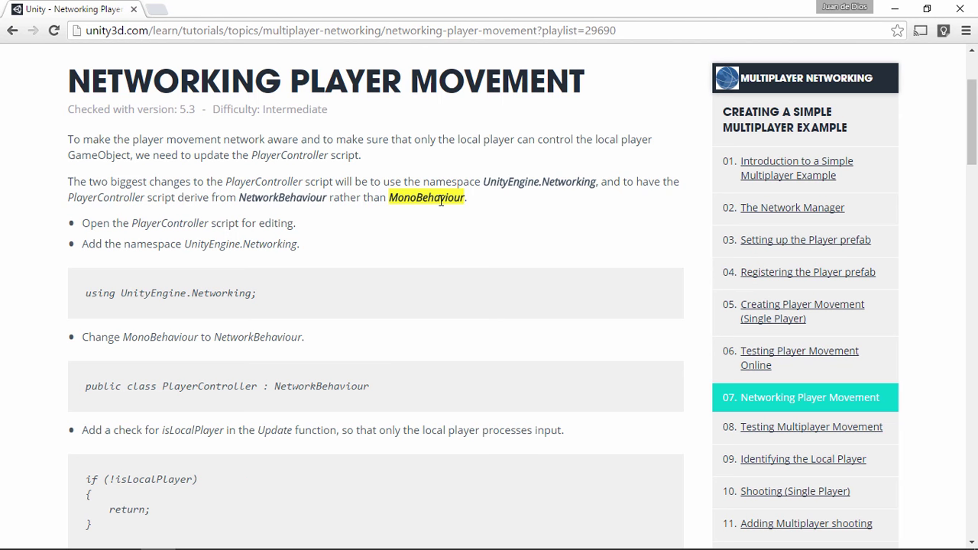
left_click_drag(239, 196, 320, 193)
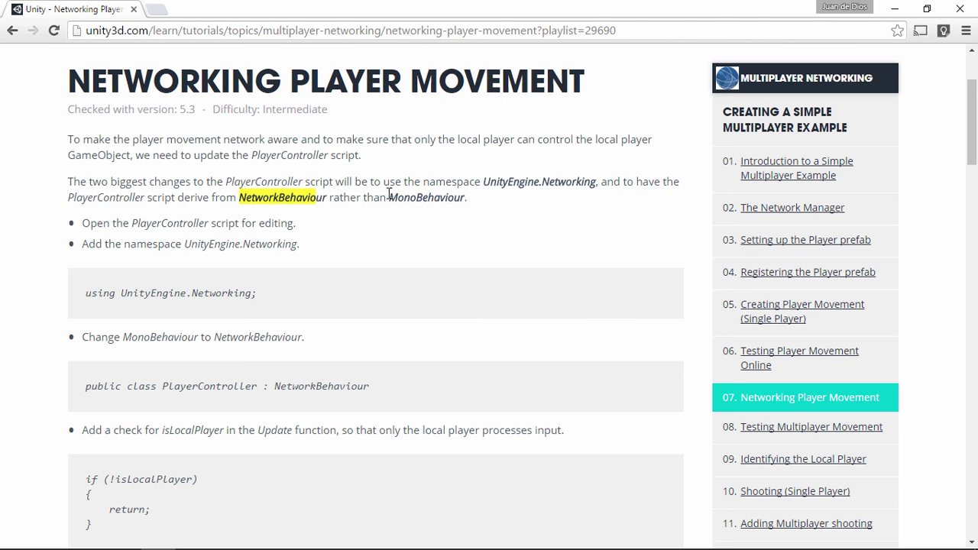
left_click_drag(389, 196, 468, 198)
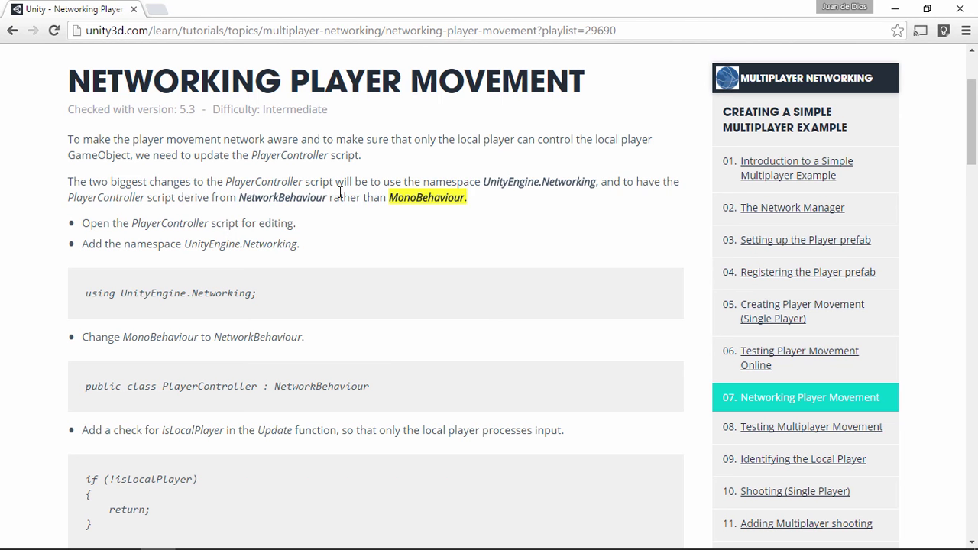
left_click_drag(96, 221, 237, 221)
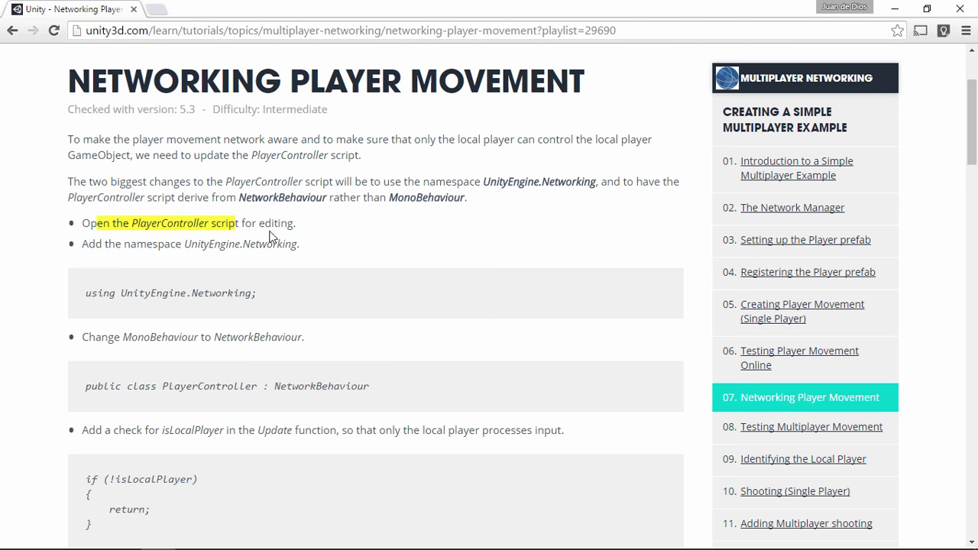
Step: Select and copy the 'using UnityEngine.Networking;' code line
left_click(86, 297)
left_click_drag(86, 297, 262, 287)
key("ctrl+c")
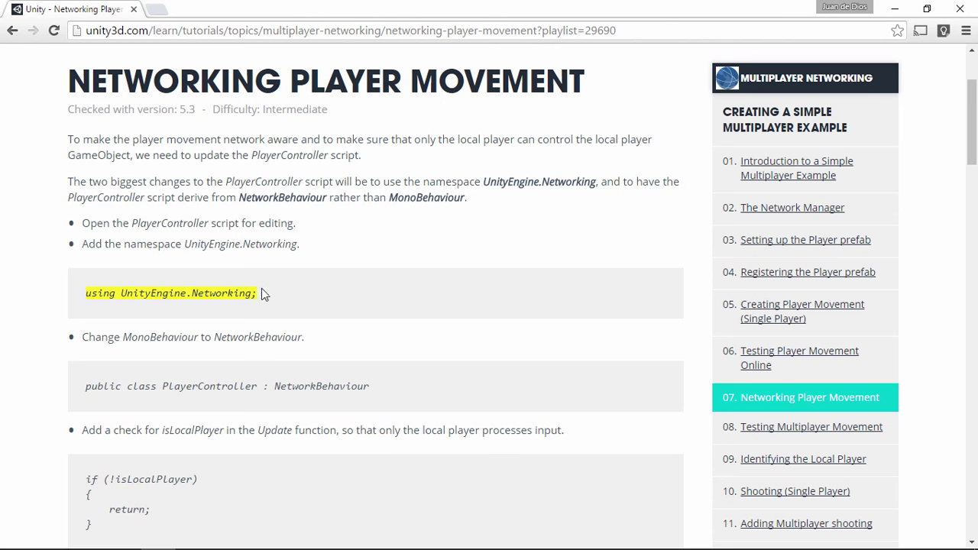
scroll(499, 257, "down", 1)
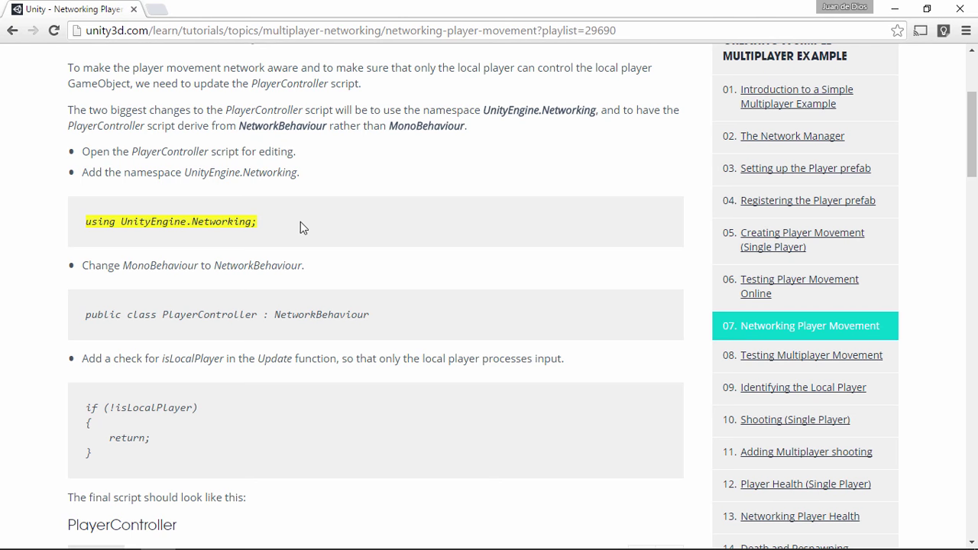
Step: Paste 'using UnityEngine.Networking;' below the first using line in PlayerController.cs
key("alt+Tab")
key("alt+Tab")
key("alt+Tab")
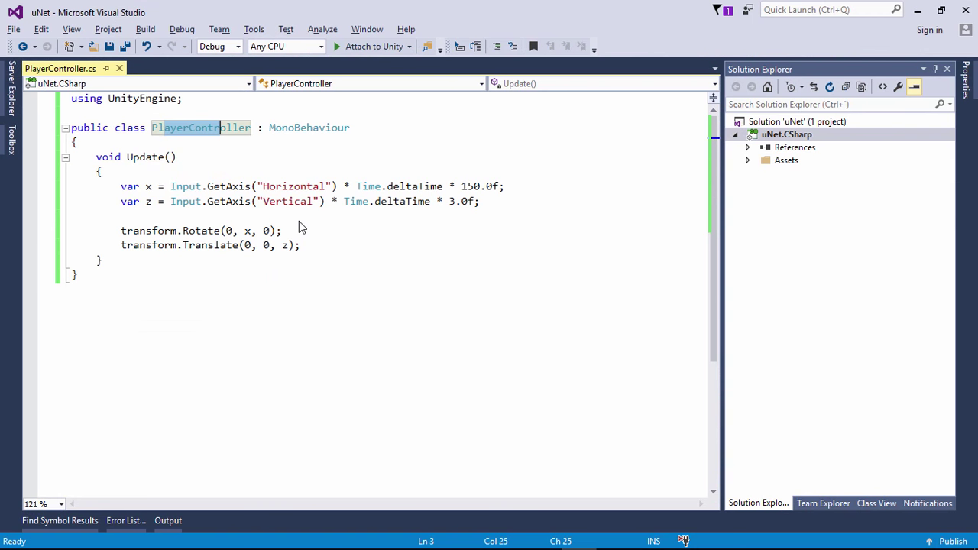
left_click(207, 98)
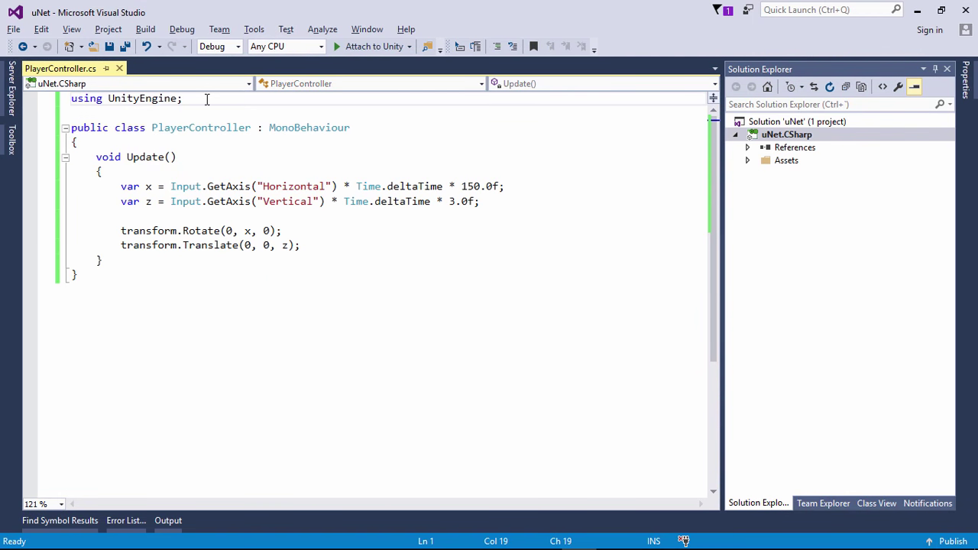
key("Return")
key("ctrl+v")
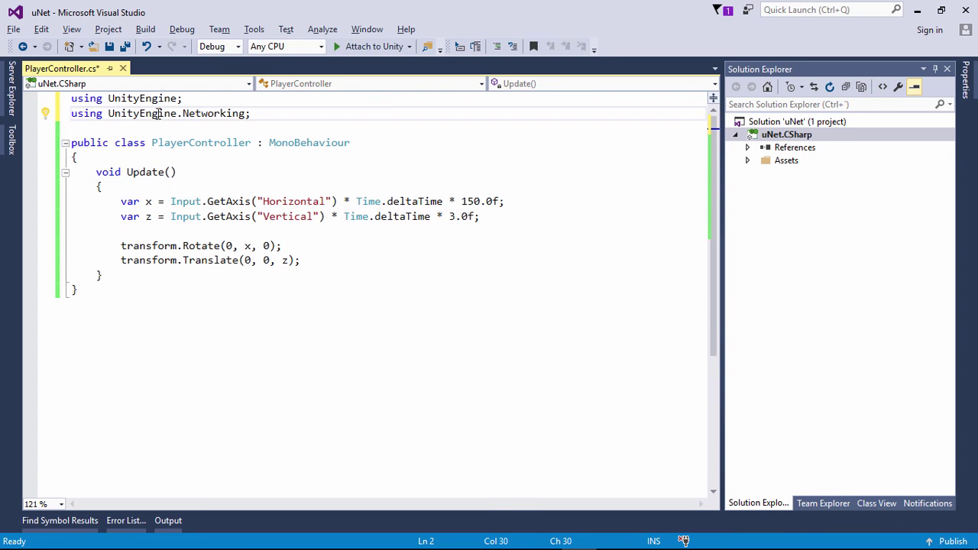
mouse_move(203, 116)
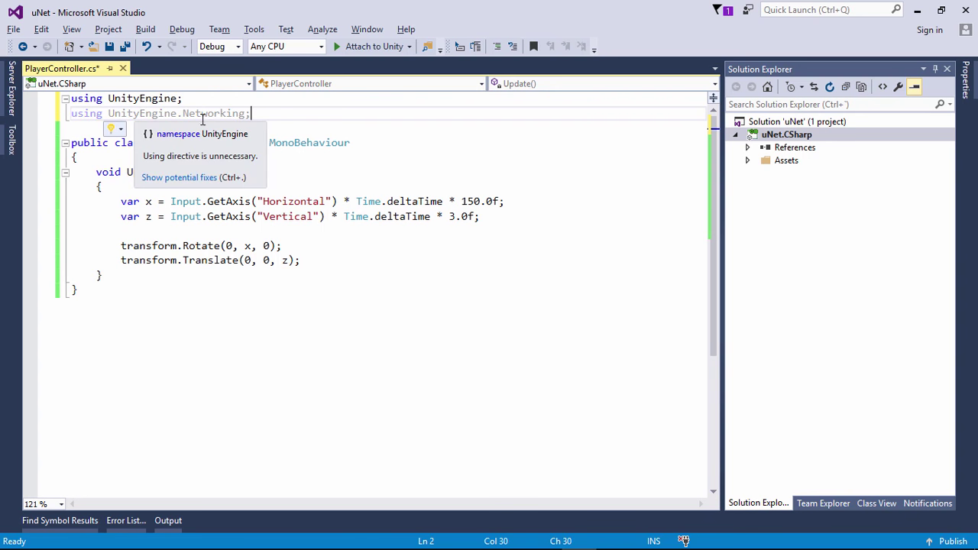
Step: Replace the base class MonoBehaviour with NetworkBehaviour and save the script
key("alt+Tab")
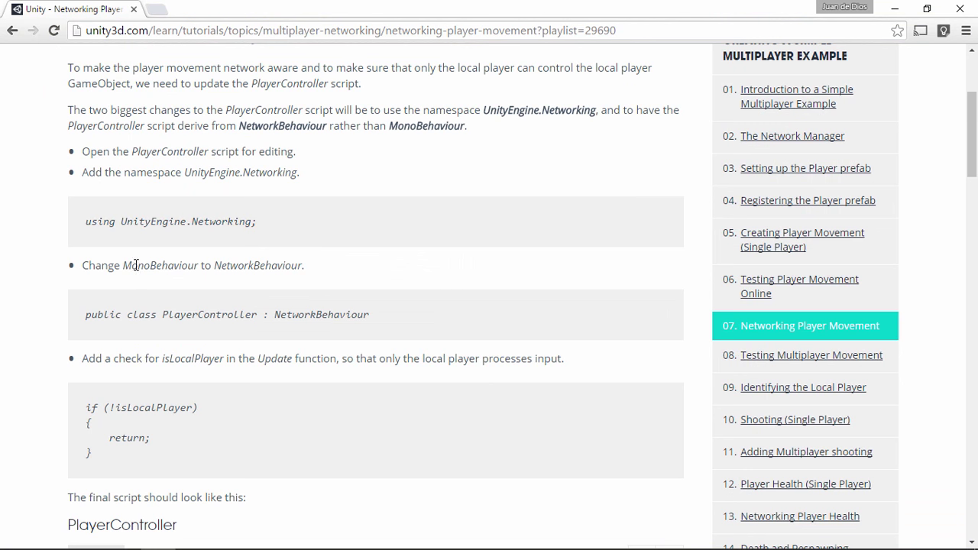
double_click(136, 265)
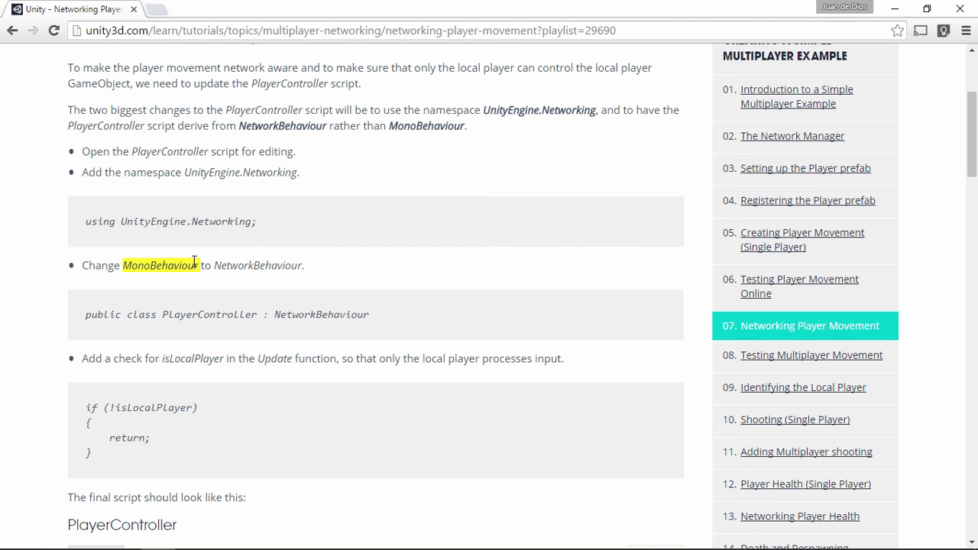
double_click(297, 314)
key("ctrl+c")
key("alt+Tab")
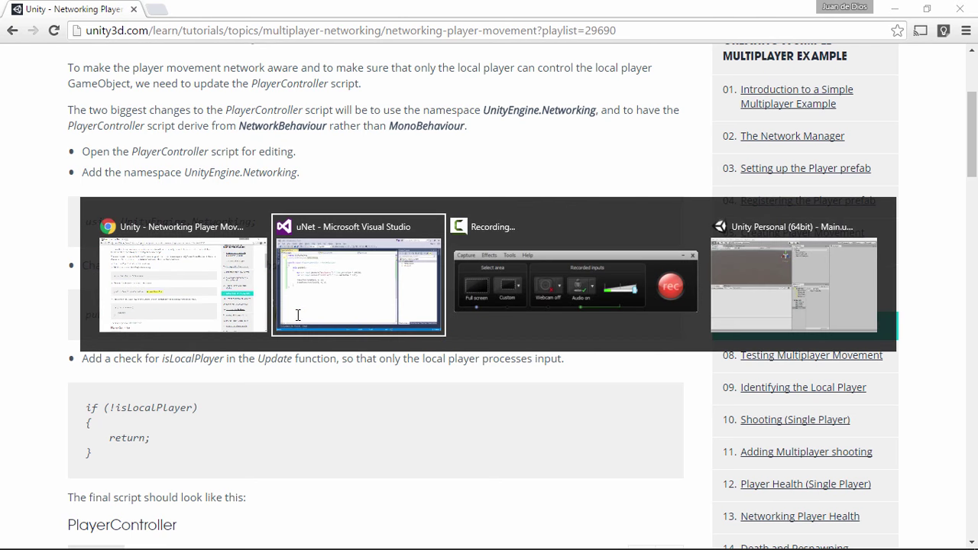
double_click(310, 143)
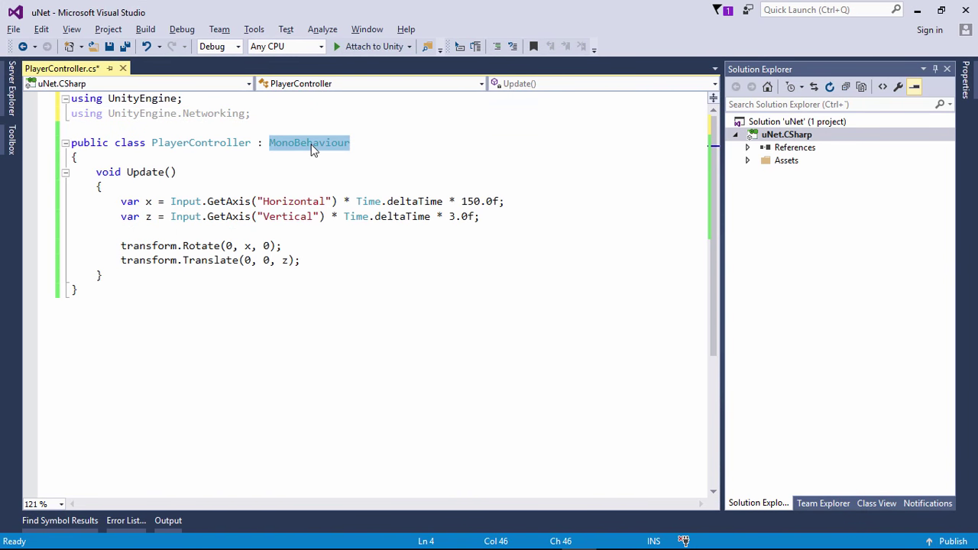
key("ctrl+v")
key("ctrl+s")
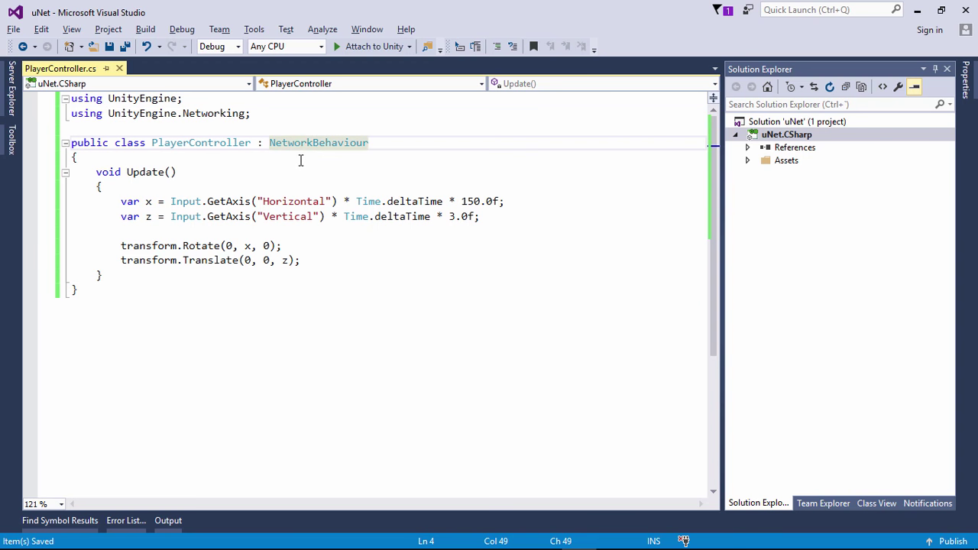
key("alt+Tab")
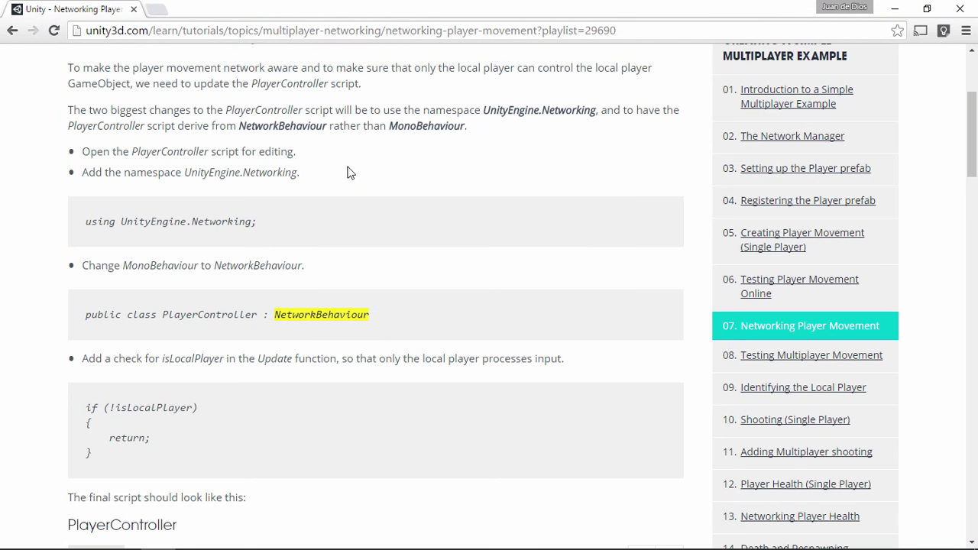
Step: Highlight the tutorial's instruction to add an isLocalPlayer check so only the local player processes input
scroll(199, 330, "down", 1)
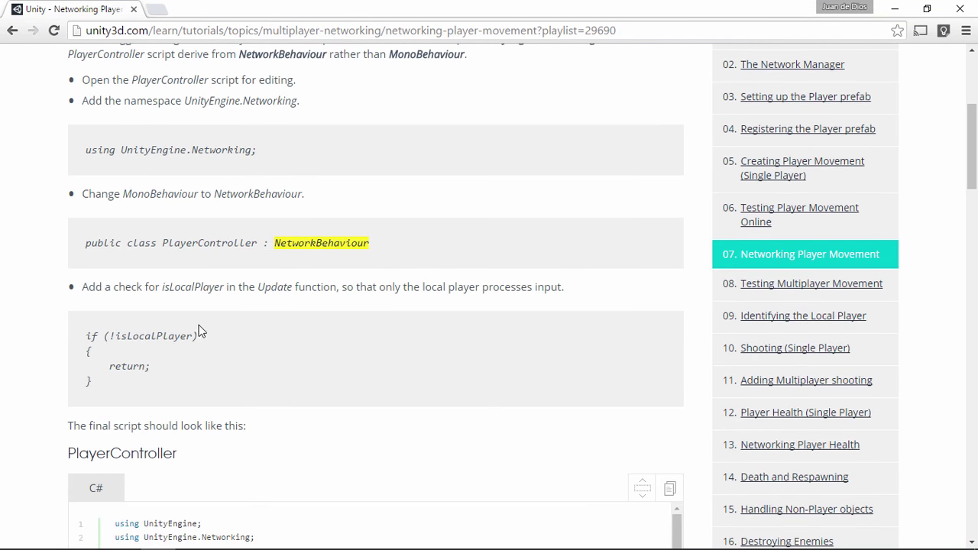
left_click_drag(82, 287, 143, 287)
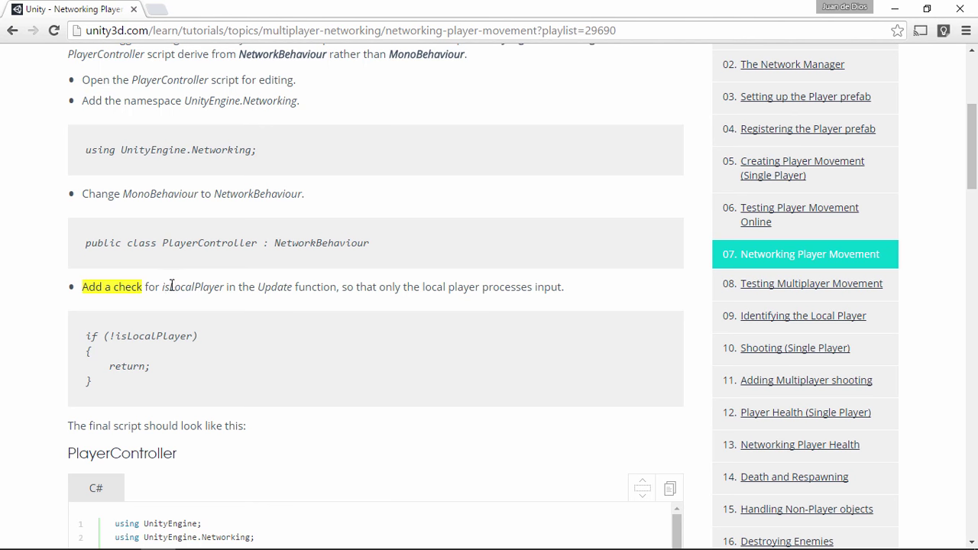
left_click_drag(162, 286, 224, 287)
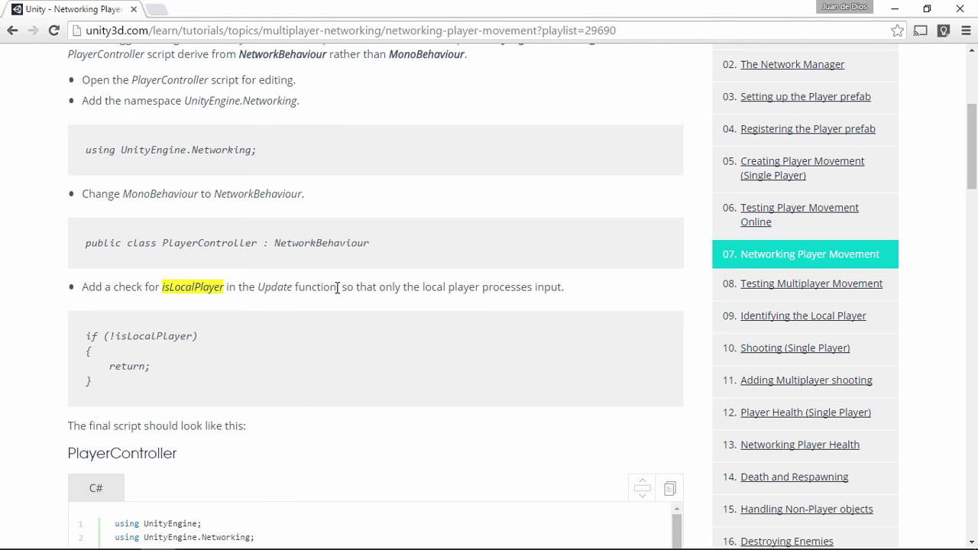
mouse_move(331, 286)
left_mouse_down()
mouse_move(471, 285)
mouse_move(441, 286)
left_mouse_up()
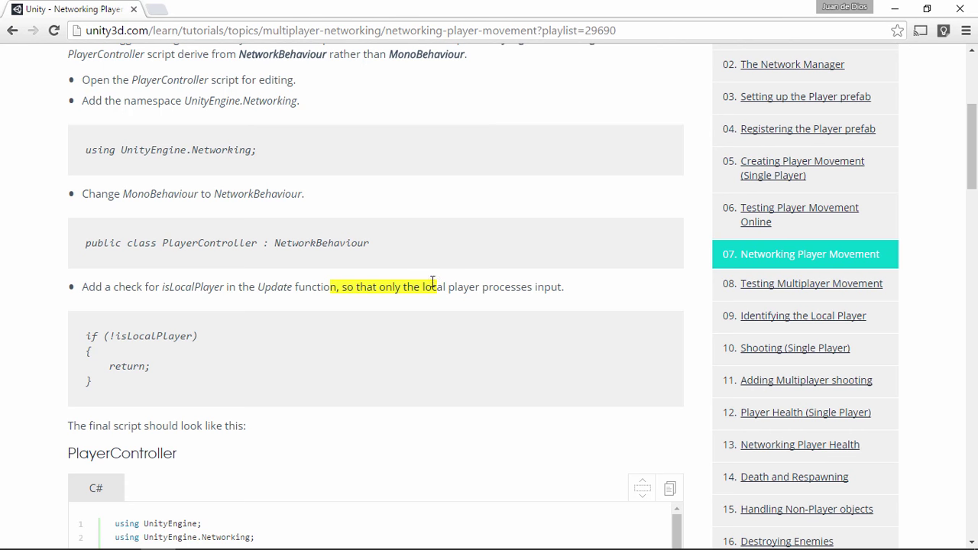
Step: Select the if (!isLocalPlayer) return lines in the tutorial's final script listing
scroll(339, 279, "down", 2)
scroll(90, 112, "down", 2)
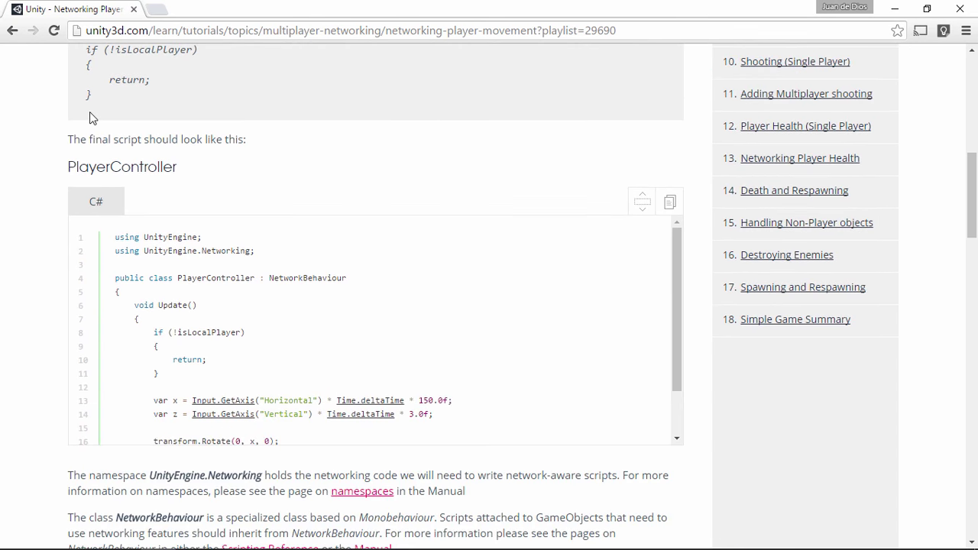
scroll(89, 117, "up", 1)
left_click_drag(86, 121, 126, 179)
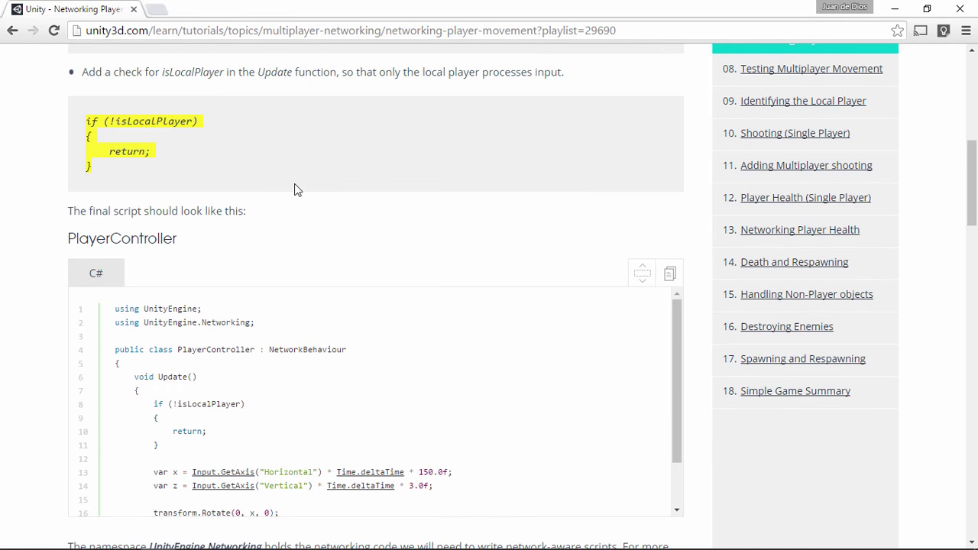
scroll(298, 190, "down", 1)
left_click_drag(152, 332, 175, 376)
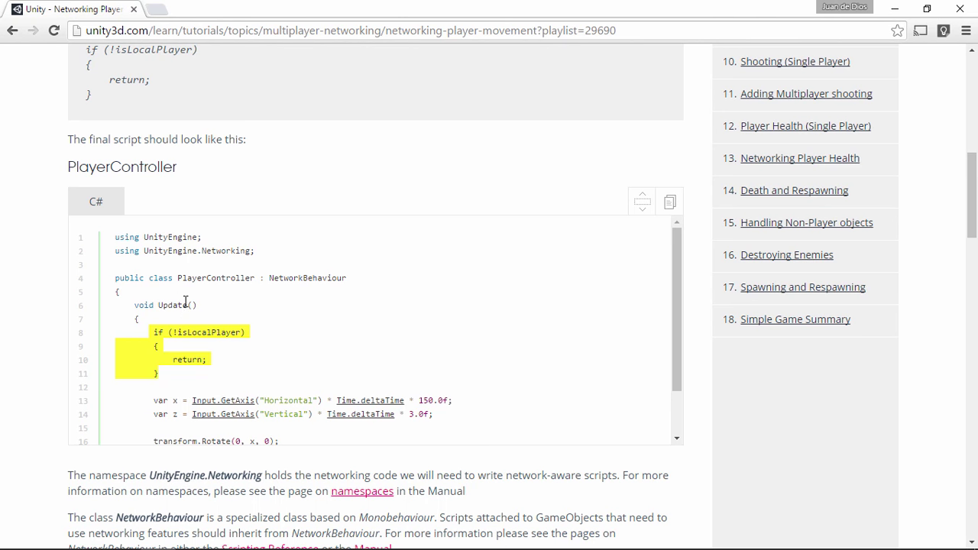
scroll(244, 309, "down", 2)
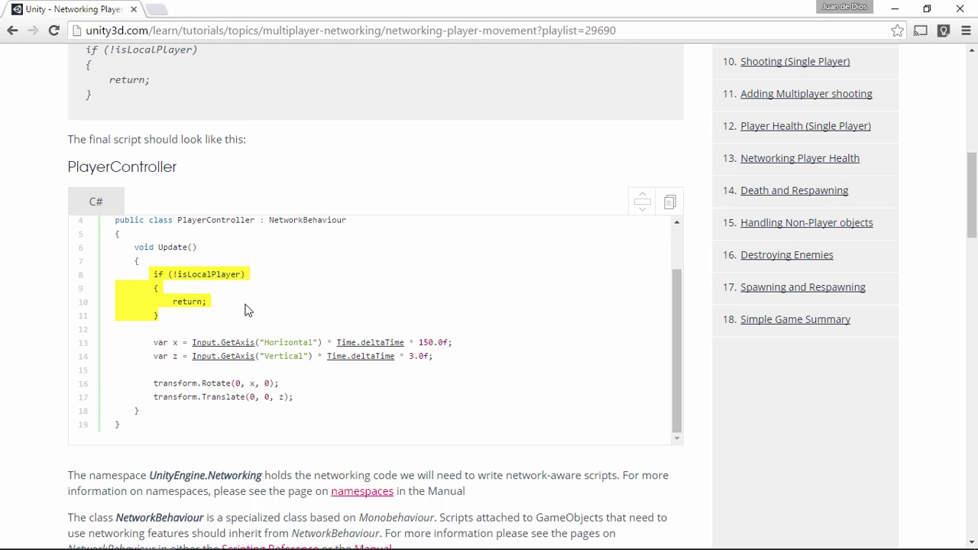
key("alt+Tab")
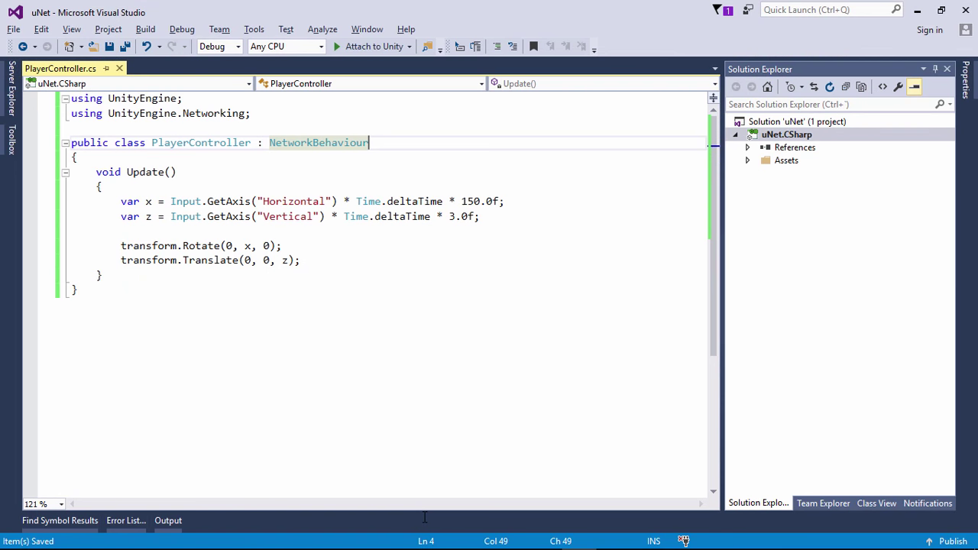
Step: Insert 'if (!isLocalPlayer) { return; }' at the start of Update()
left_click(172, 187)
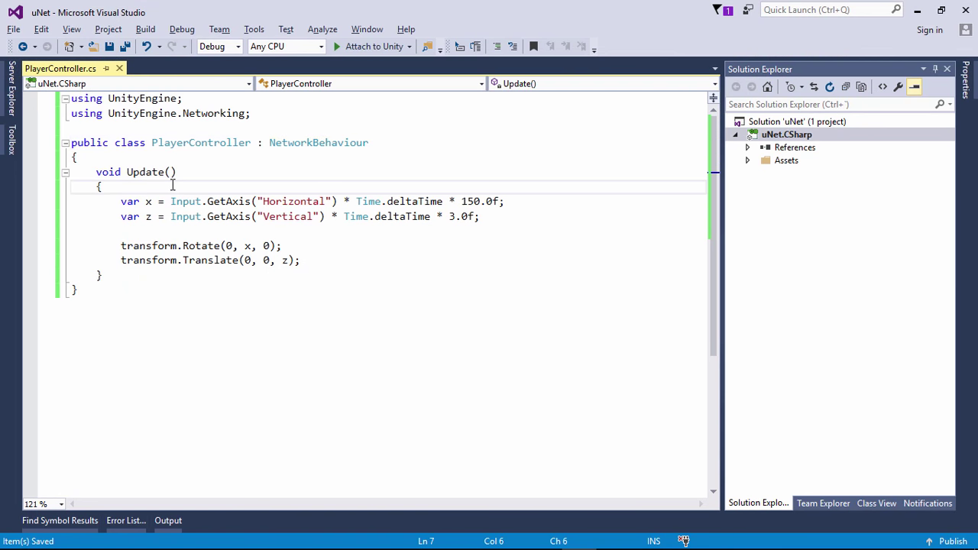
key("Return")
key("Return")
type("if (!isLocalPlayer) { return; }")
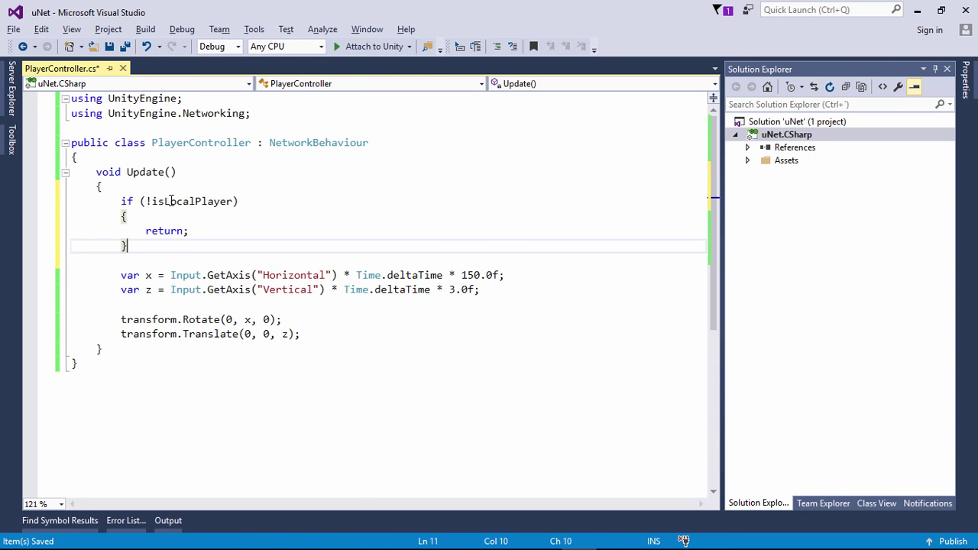
Step: Inspect isLocalPlayer, PlayerController, NetworkBehaviour and the Update method body in the code
double_click(182, 205)
left_click(238, 142)
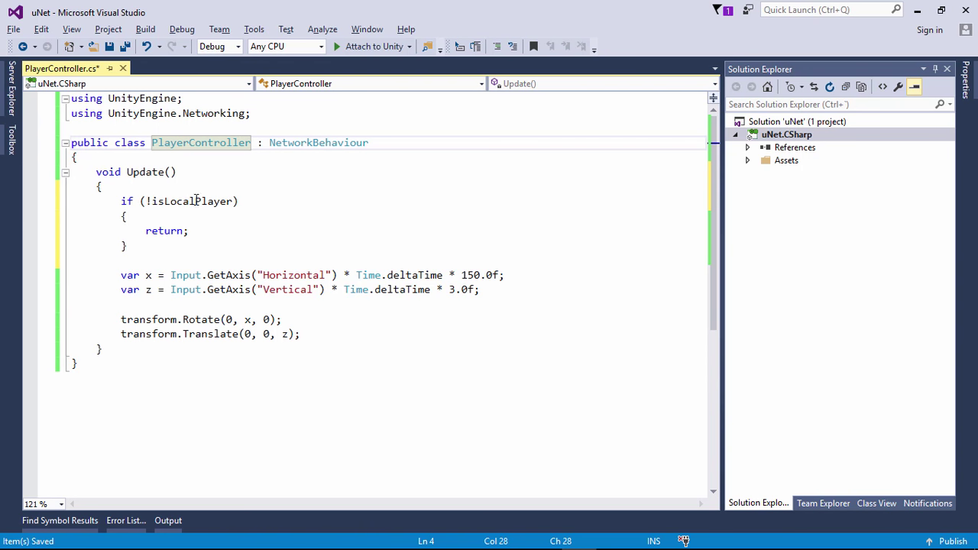
double_click(289, 143)
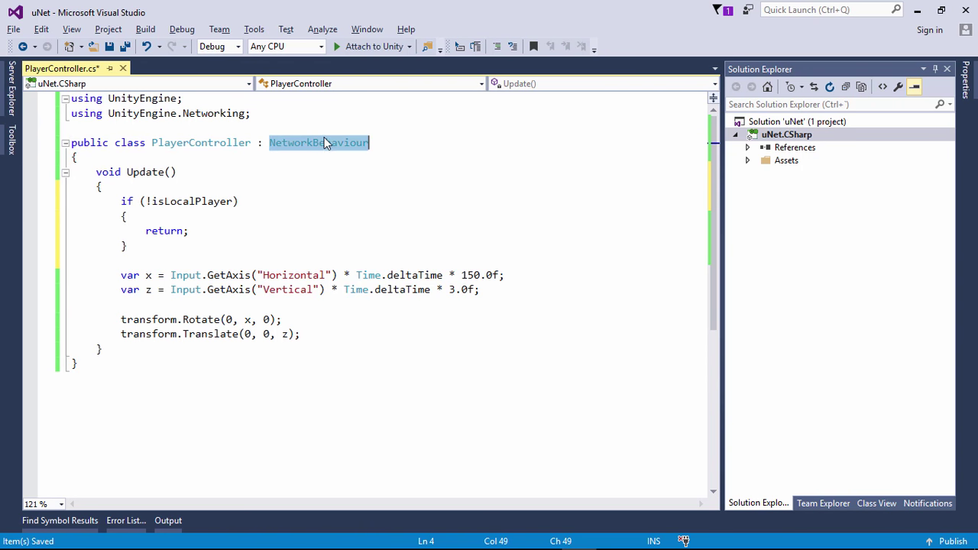
mouse_move(324, 142)
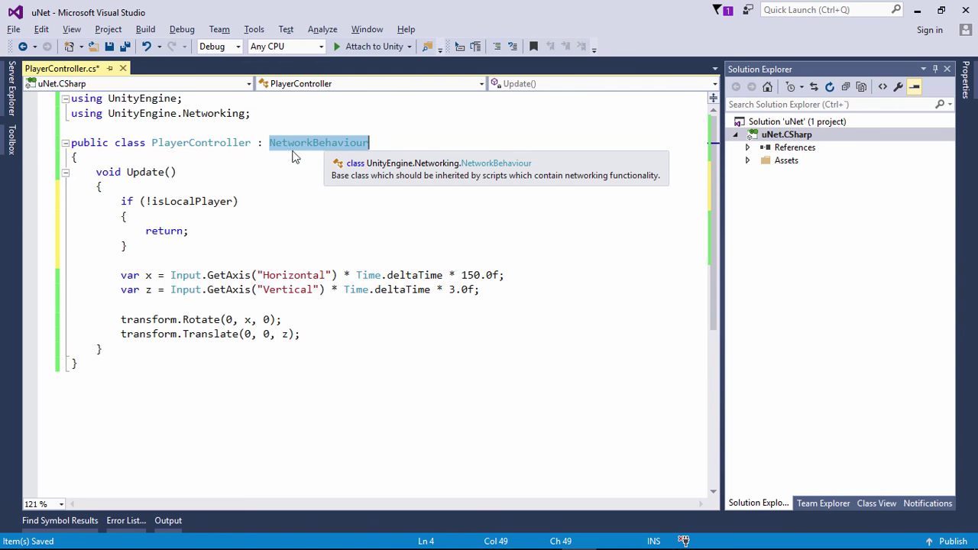
double_click(170, 144)
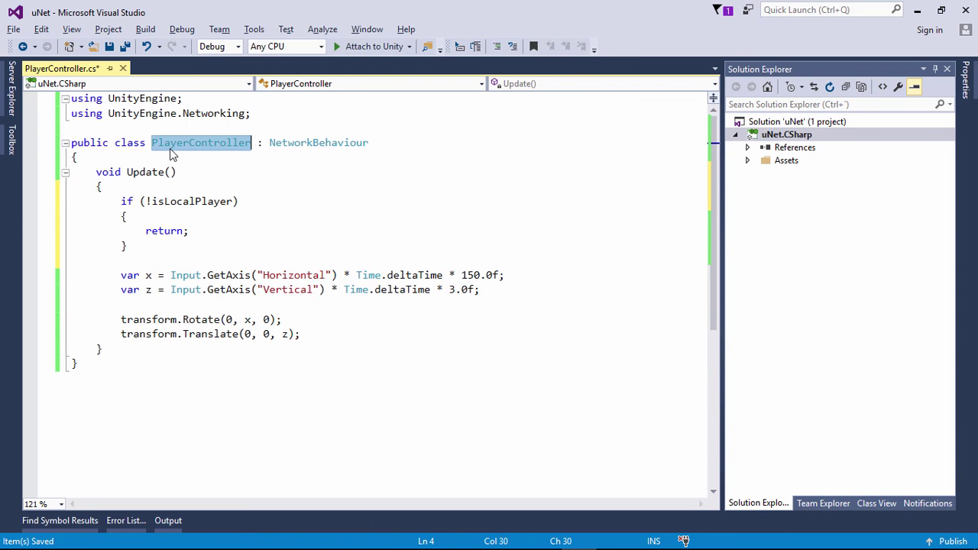
double_click(206, 202)
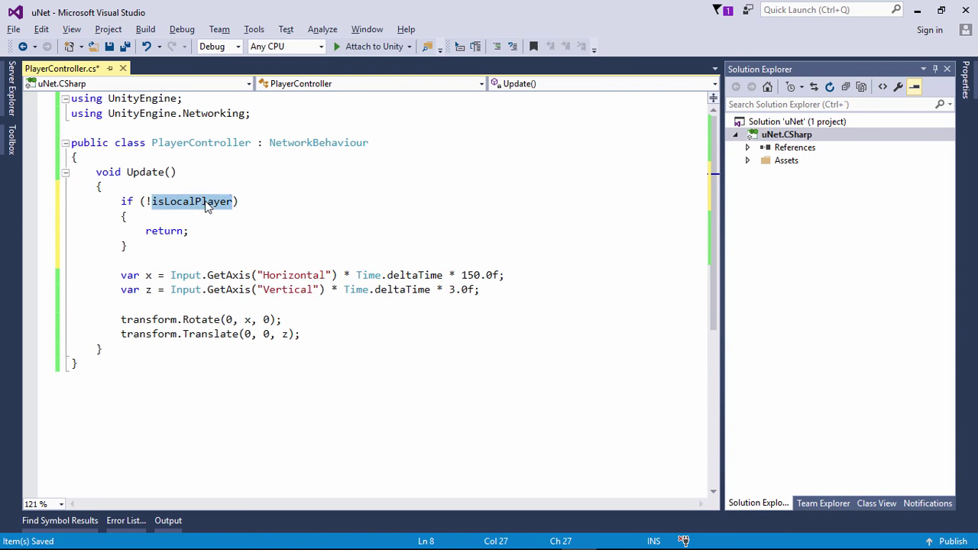
mouse_move(186, 210)
left_click_drag(152, 143, 243, 143)
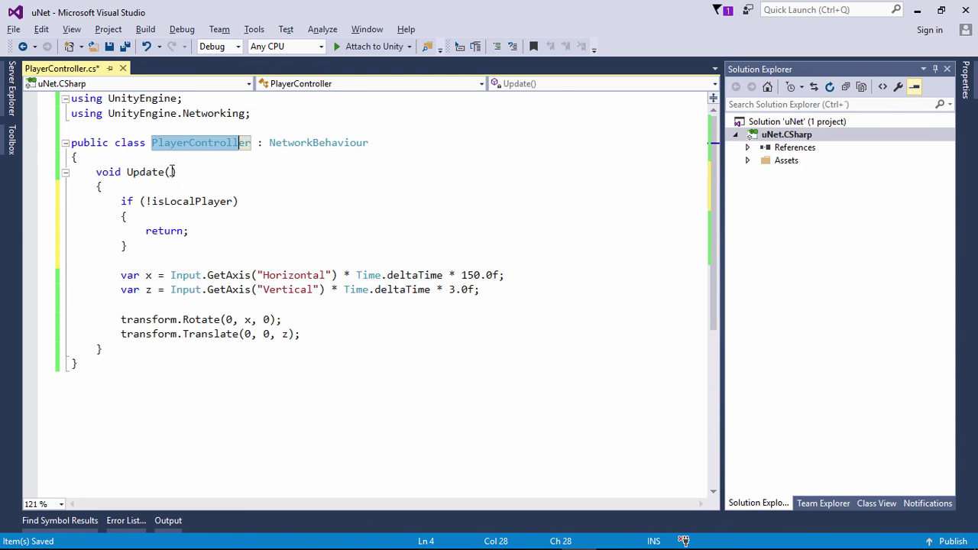
left_click_drag(126, 172, 197, 350)
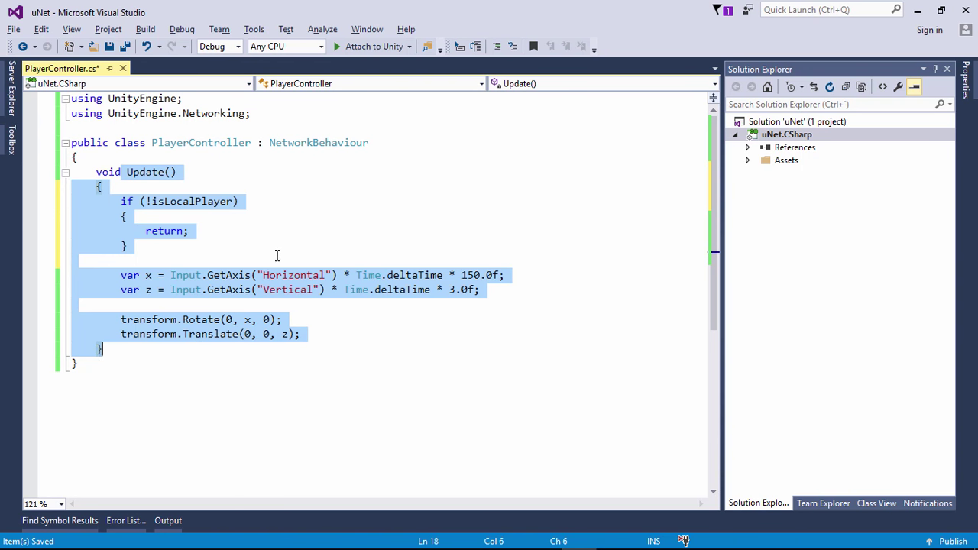
left_click(263, 230)
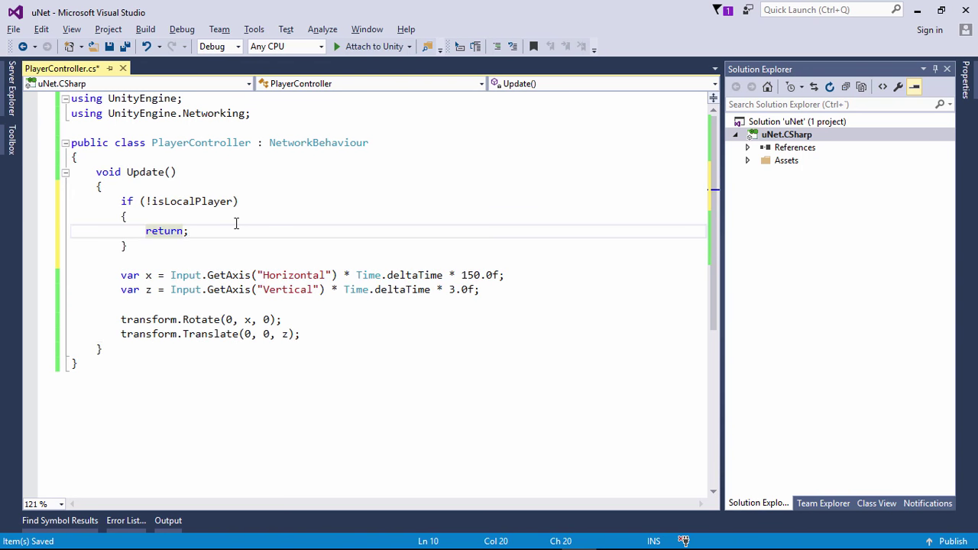
Step: Save the script, then scroll the tutorial to the NetworkBehaviour explanation and Server/Client diagram
key("ctrl+s")
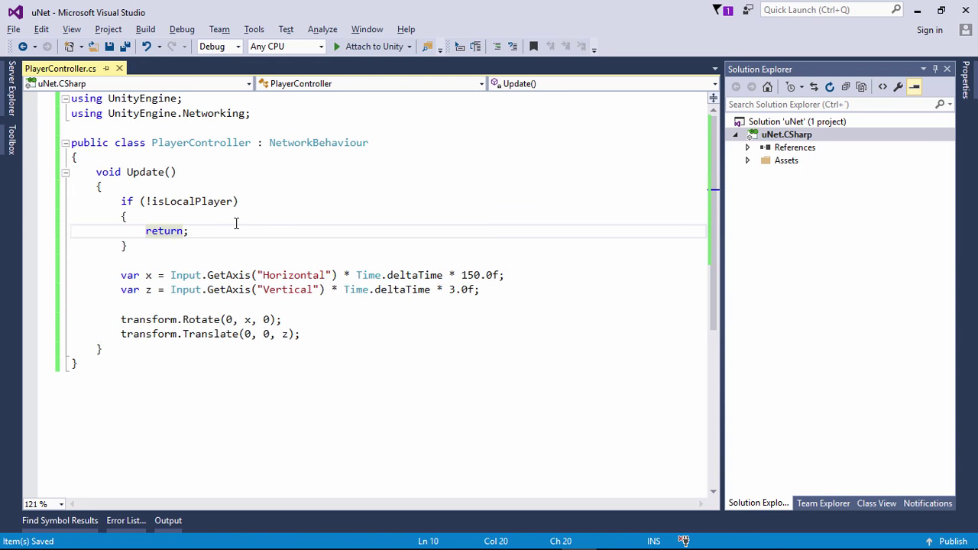
key("alt+Tab")
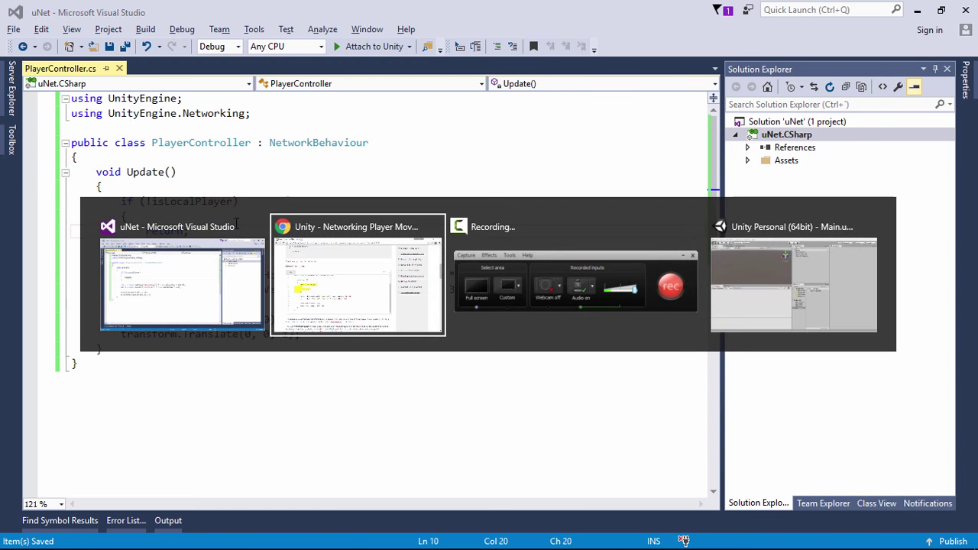
scroll(124, 130, "down", 1)
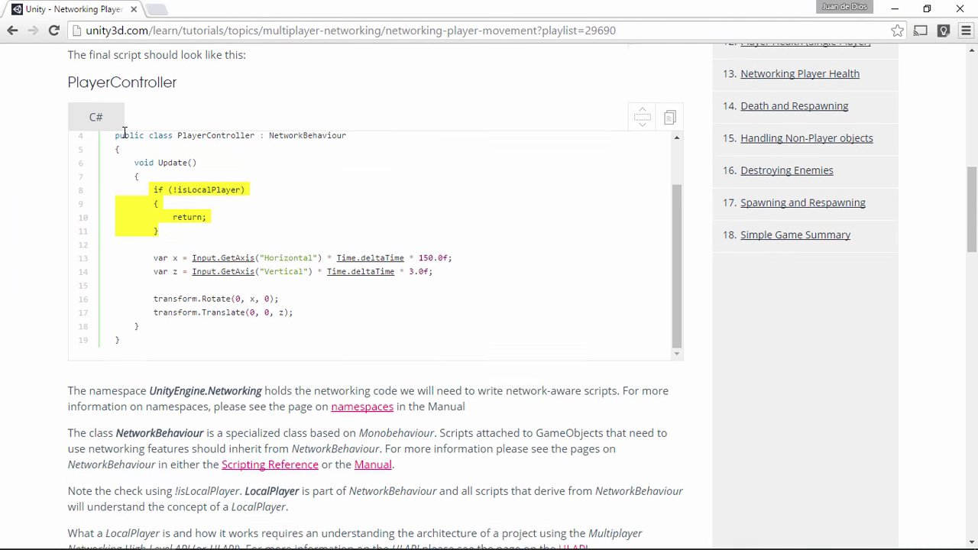
scroll(125, 130, "down", 1)
scroll(125, 133, "down", 1)
scroll(125, 133, "down", 1)
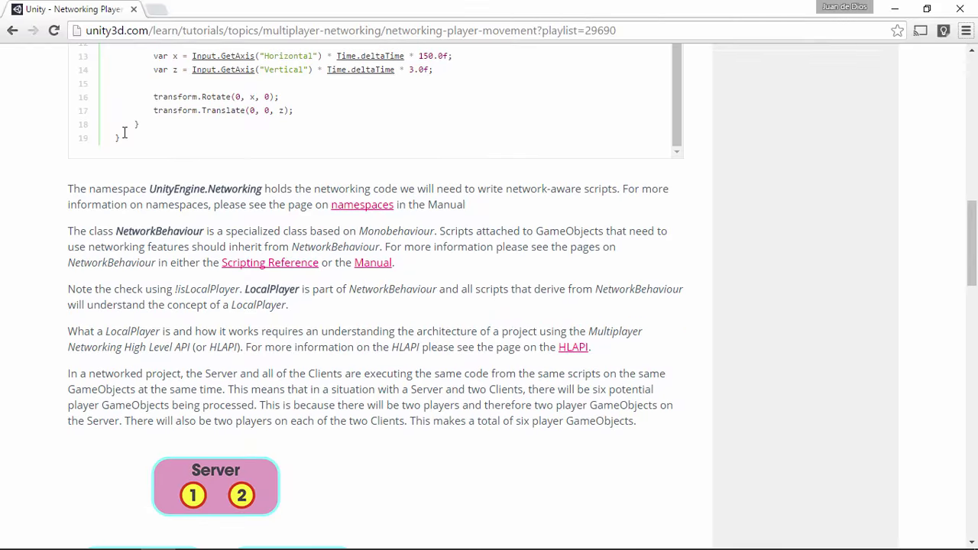
scroll(125, 136, "down", 2)
scroll(124, 138, "down", 3)
scroll(126, 138, "down", 4)
scroll(125, 137, "down", 3)
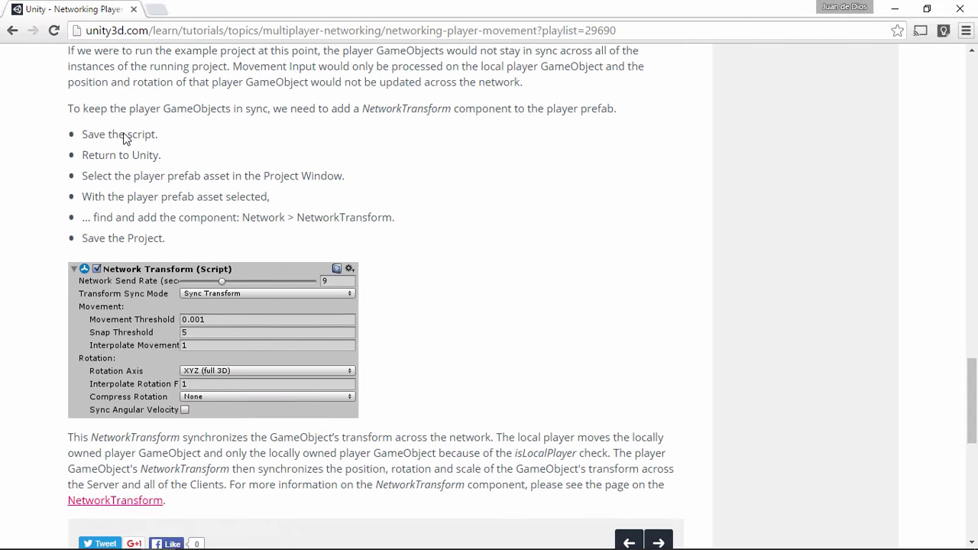
scroll(137, 168, "down", 1)
scroll(136, 182, "up", 2)
scroll(136, 185, "up", 4)
scroll(136, 189, "up", 5)
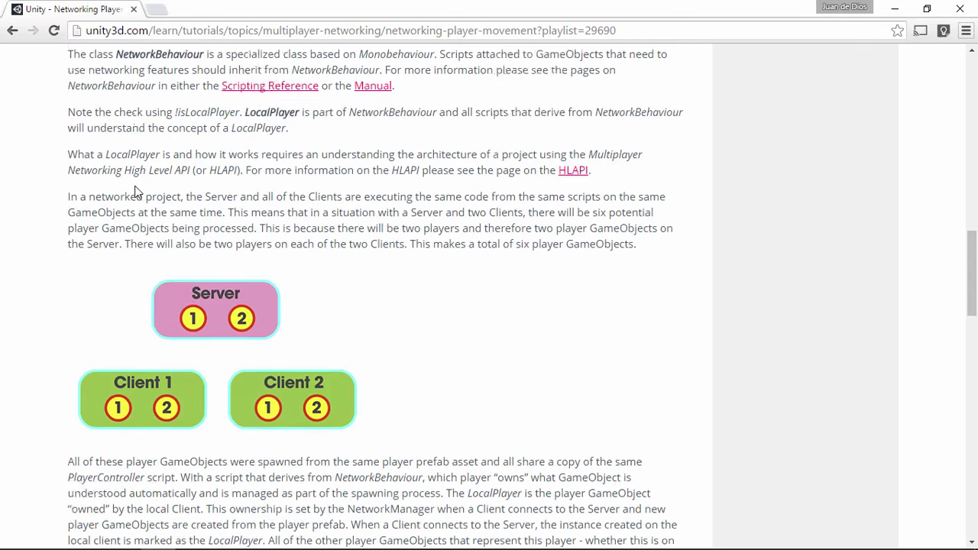
scroll(135, 195, "up", 5)
scroll(124, 203, "up", 1)
scroll(55, 300, "down", 2)
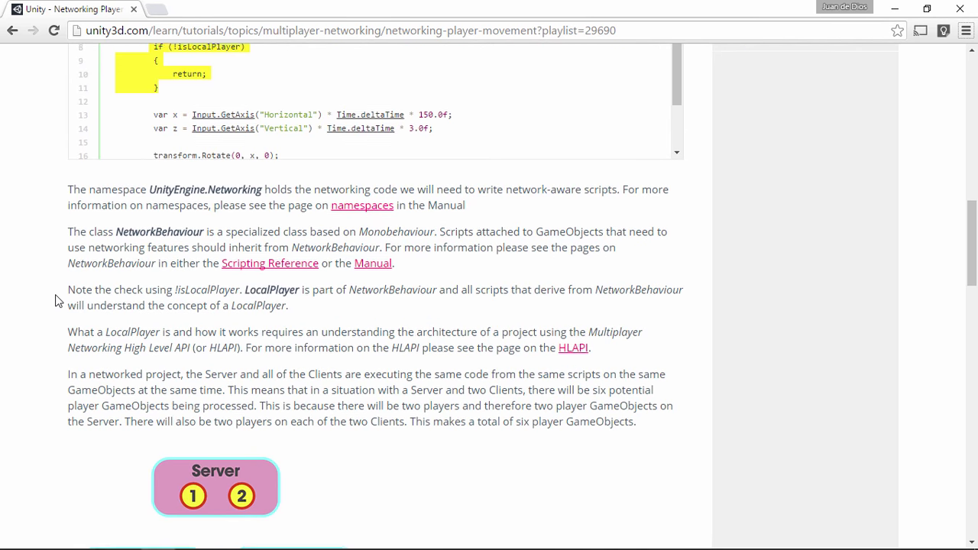
scroll(55, 300, "down", 1)
scroll(55, 299, "down", 1)
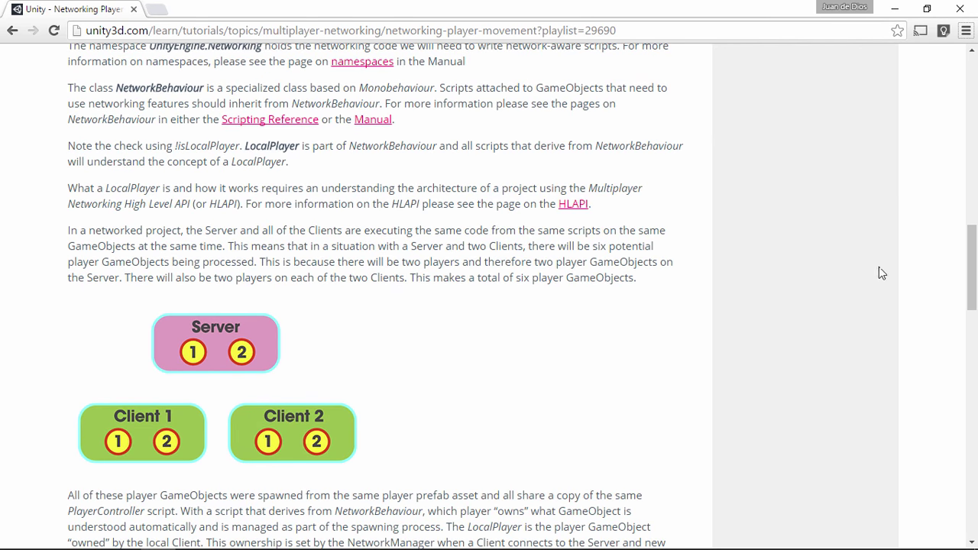
left_click_drag(970, 258, 972, 255)
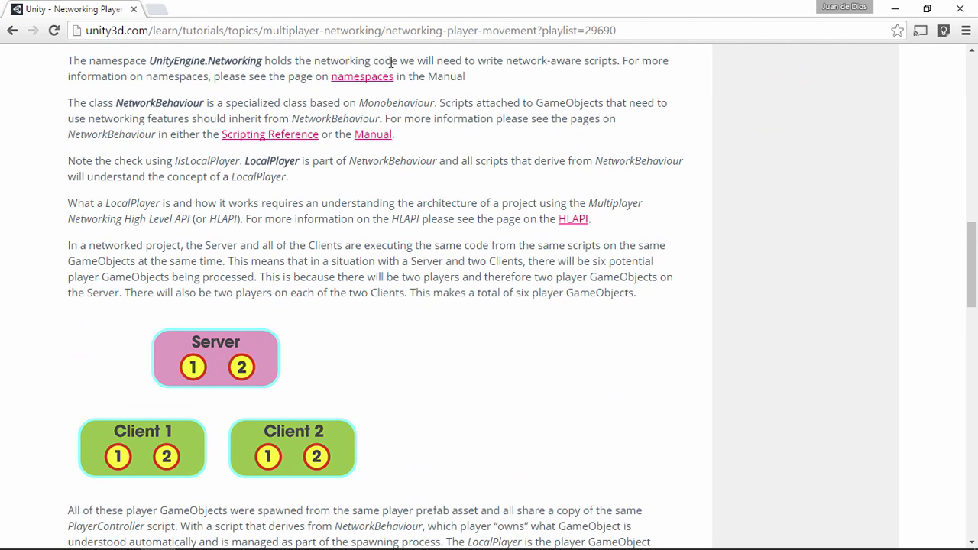
left_click_drag(70, 63, 474, 77)
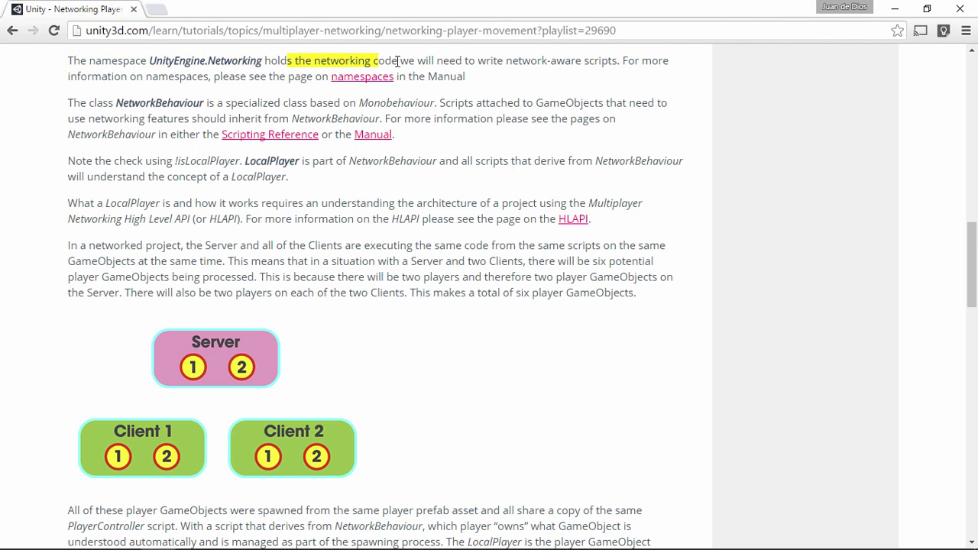
left_click(441, 68)
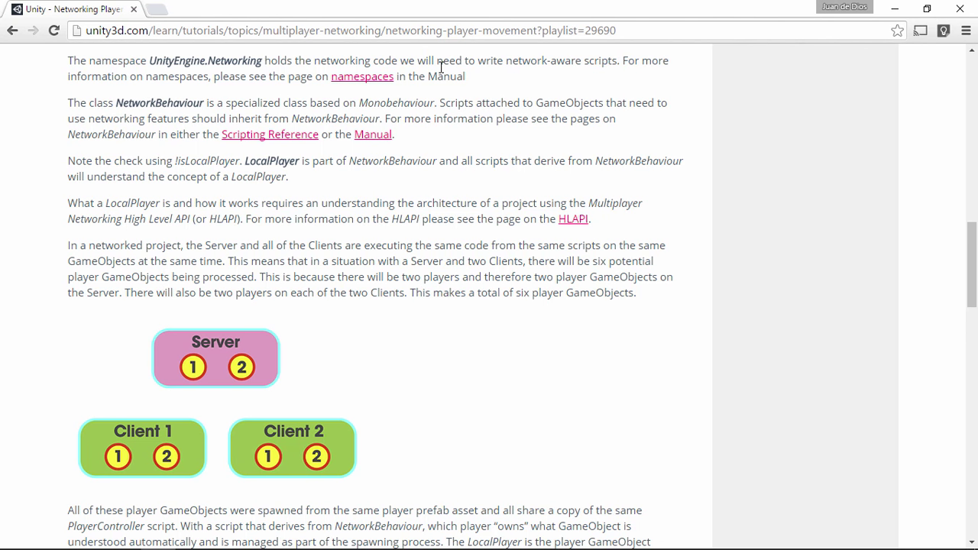
double_click(138, 102)
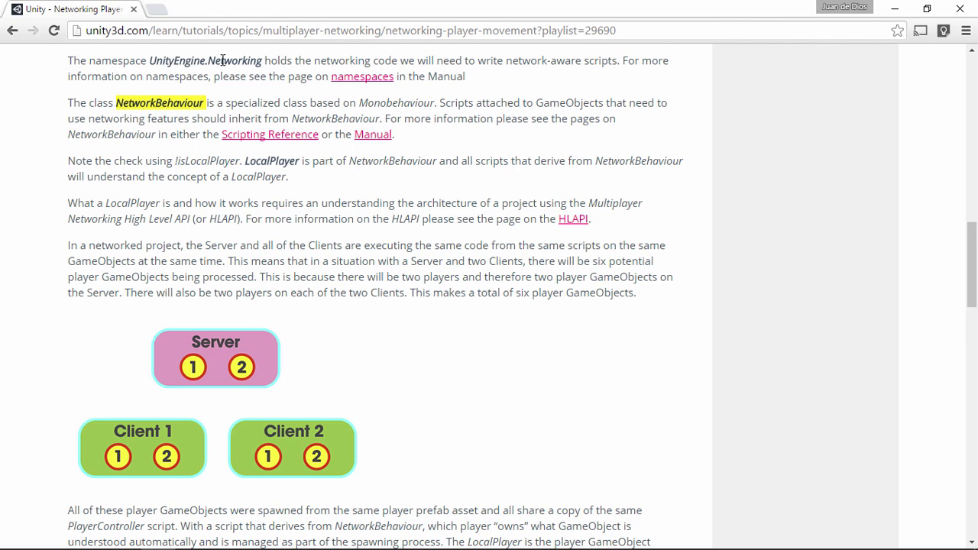
left_click_drag(207, 60, 262, 65)
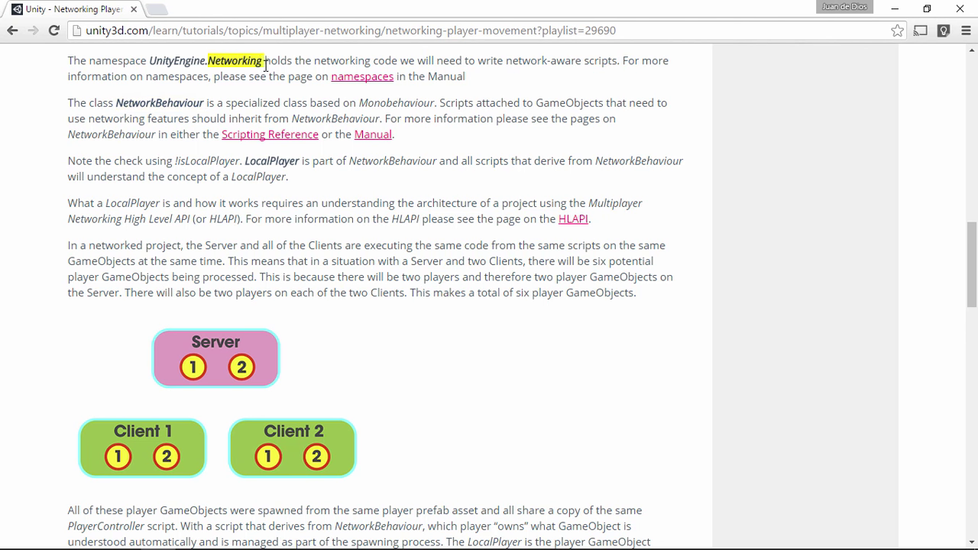
left_click(189, 135)
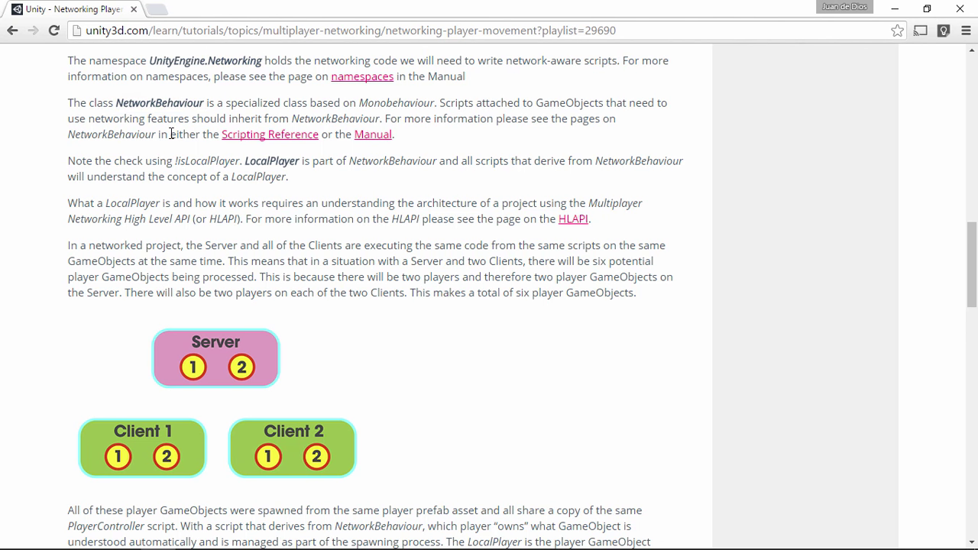
double_click(137, 103)
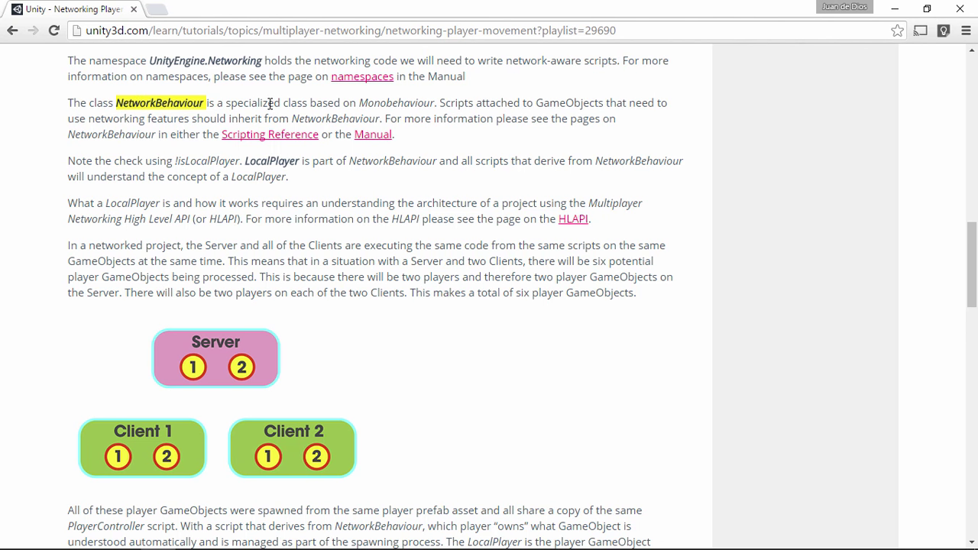
double_click(313, 103)
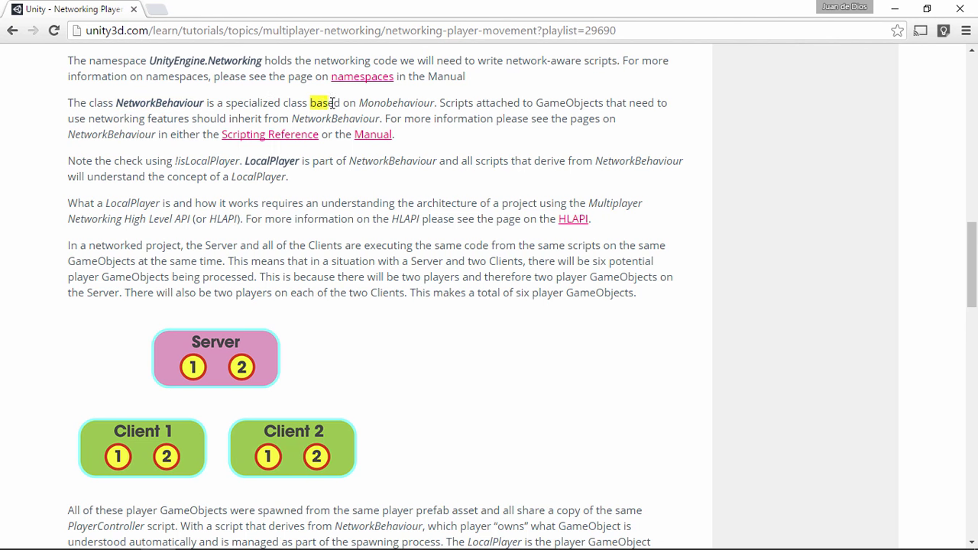
double_click(374, 102)
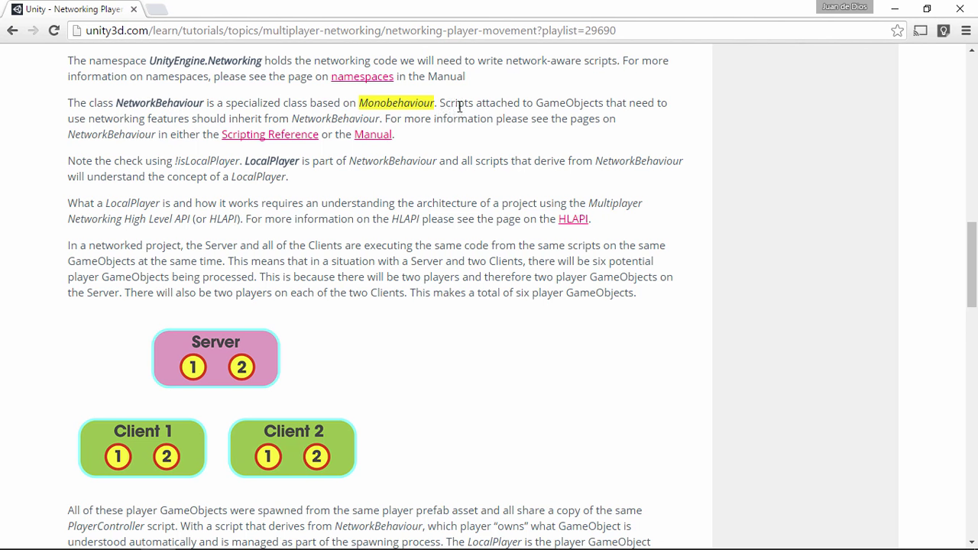
mouse_move(441, 103)
left_mouse_down()
mouse_move(597, 103)
mouse_move(140, 123)
mouse_move(369, 119)
mouse_move(396, 136)
left_mouse_up()
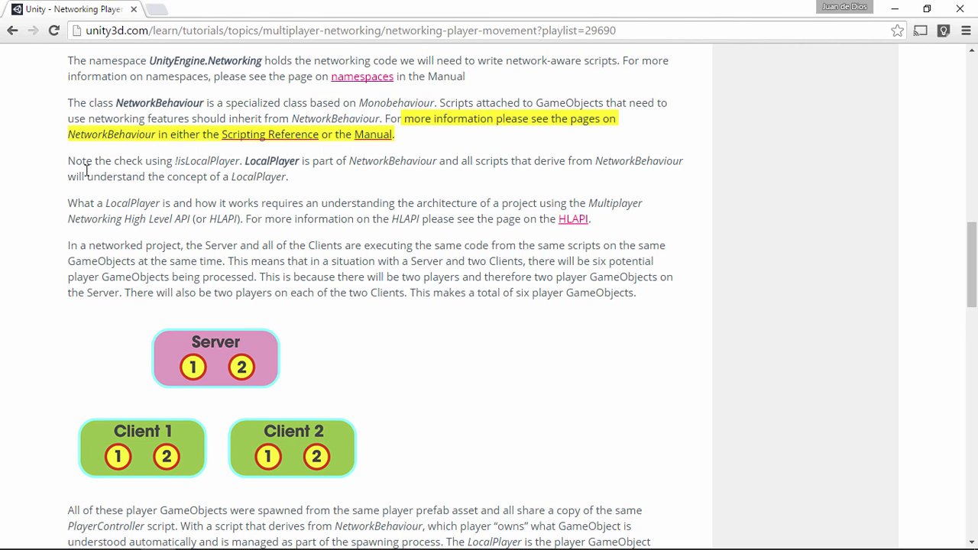
left_click_drag(69, 161, 244, 162)
Step: Review the if (!isLocalPlayer) return check, Update() declaration and movement code in PlayerController.cs
key("alt+Tab")
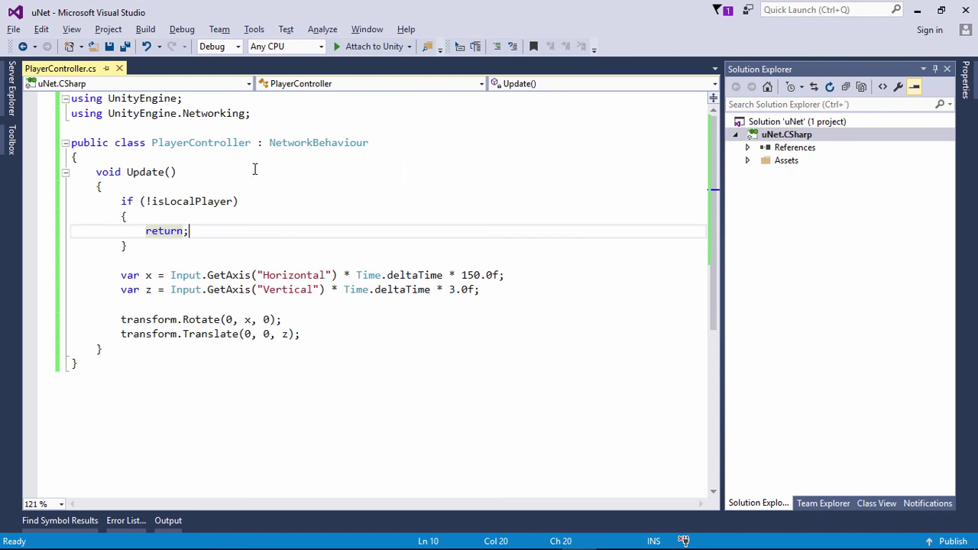
left_click_drag(123, 201, 238, 202)
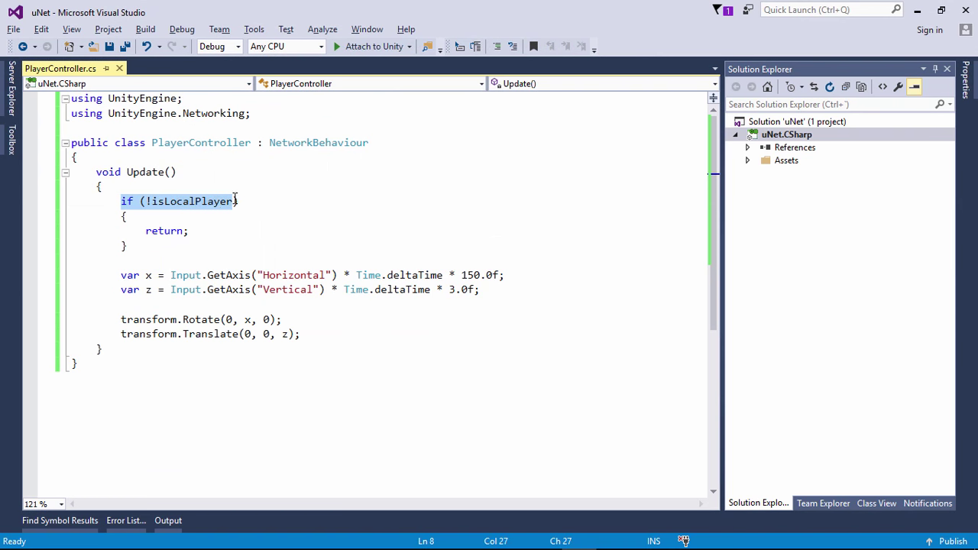
left_click_drag(145, 231, 199, 230)
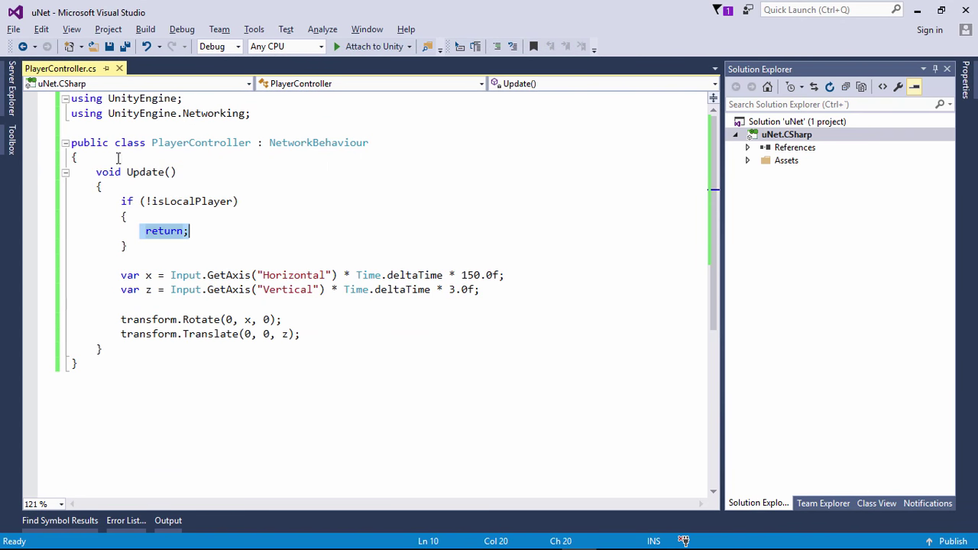
left_click_drag(97, 172, 132, 191)
left_click_drag(120, 263, 300, 334)
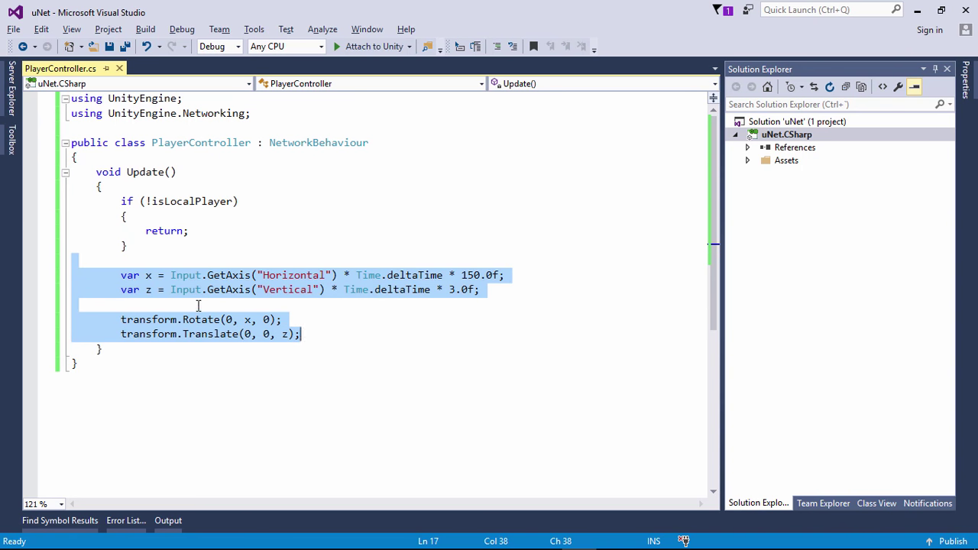
double_click(170, 201)
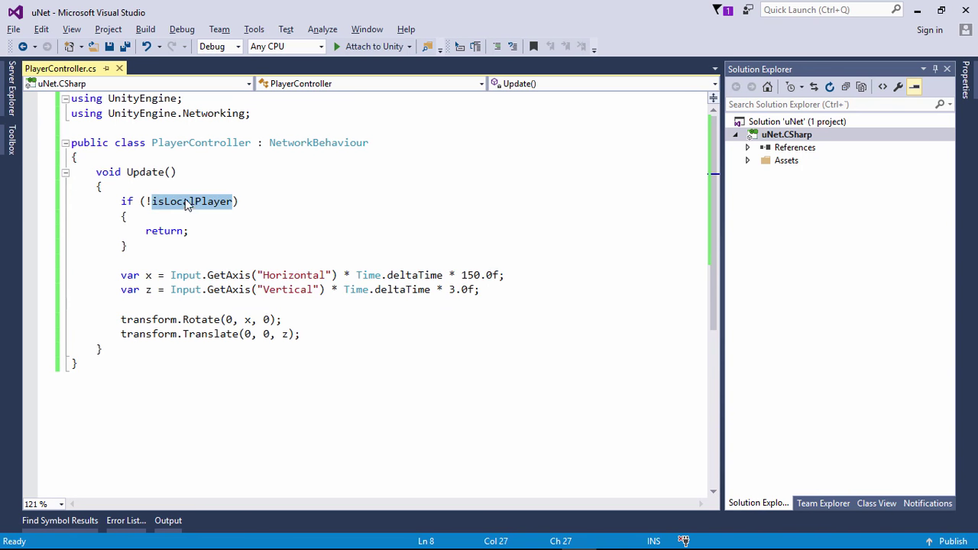
mouse_move(191, 205)
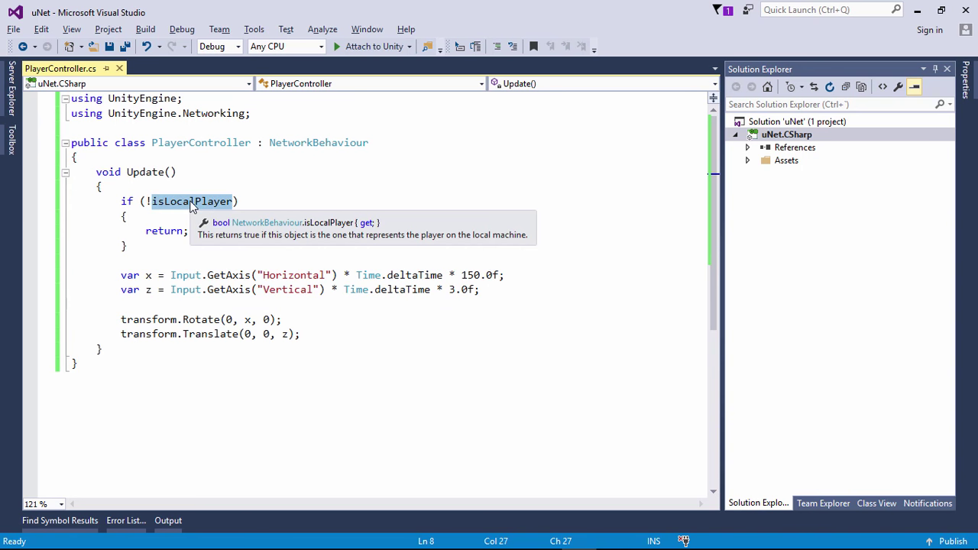
double_click(143, 172)
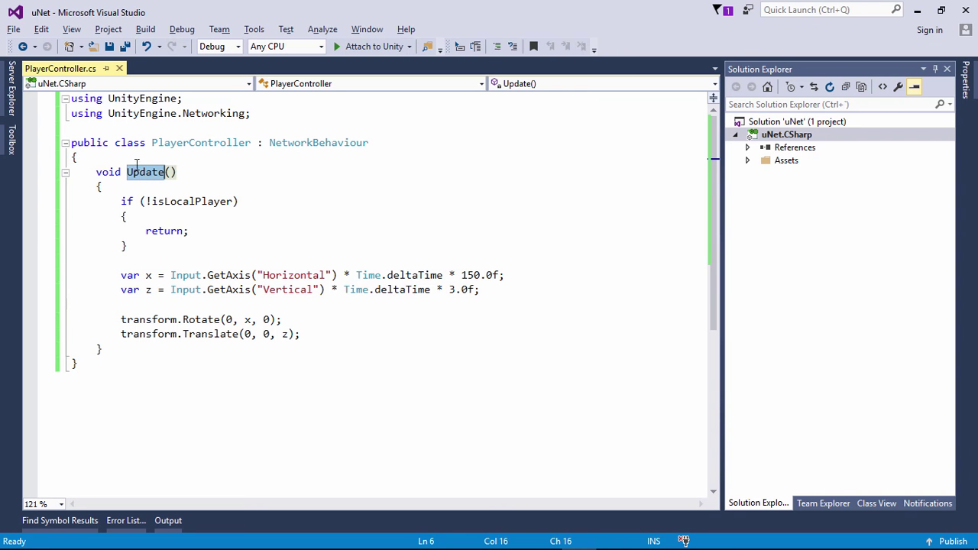
key("alt+Tab")
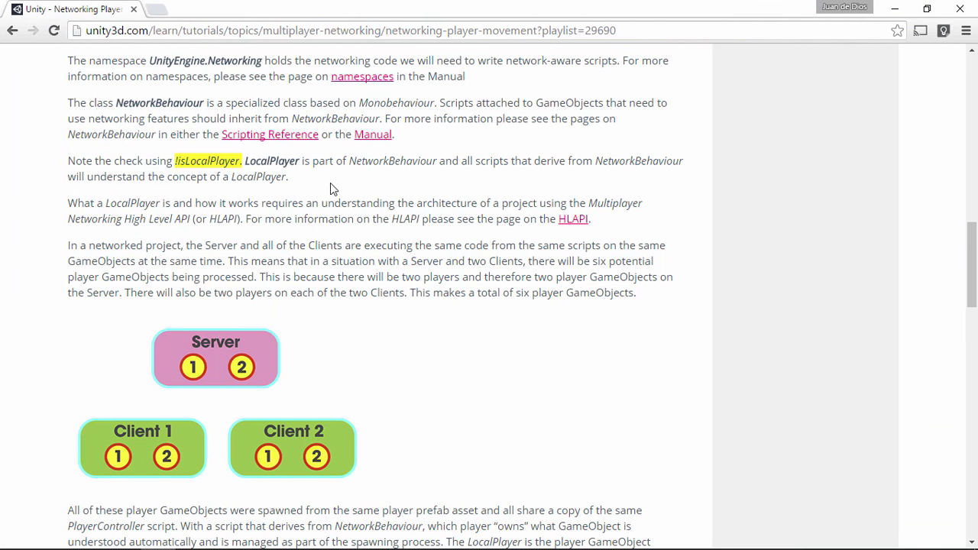
left_click(70, 204)
mouse_move(74, 205)
left_mouse_down()
mouse_move(257, 202)
mouse_move(406, 186)
left_mouse_up()
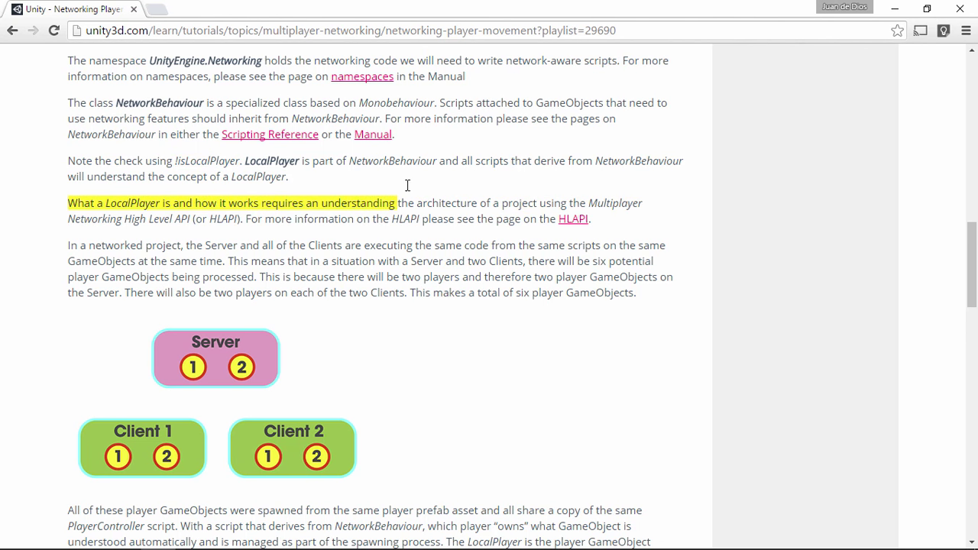
left_click(120, 214)
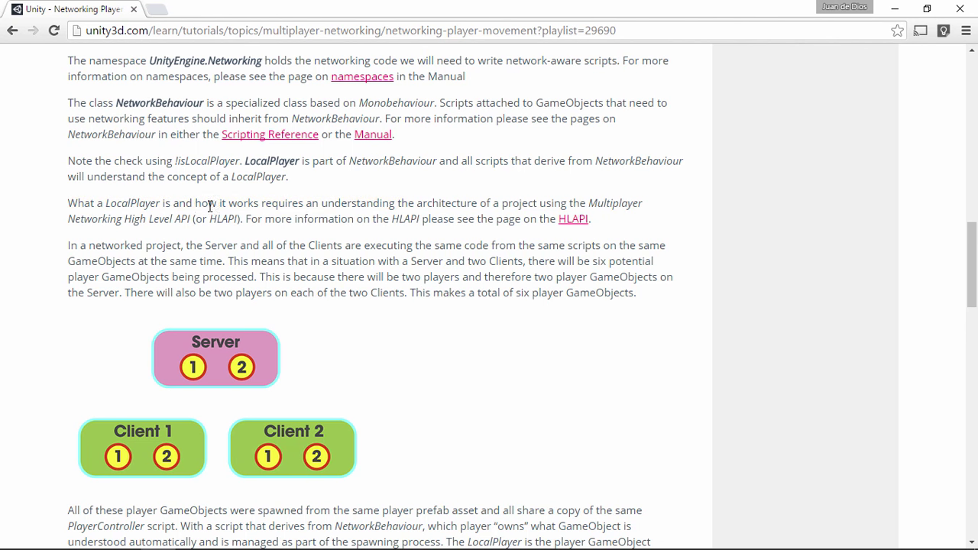
left_click_drag(277, 205, 590, 207)
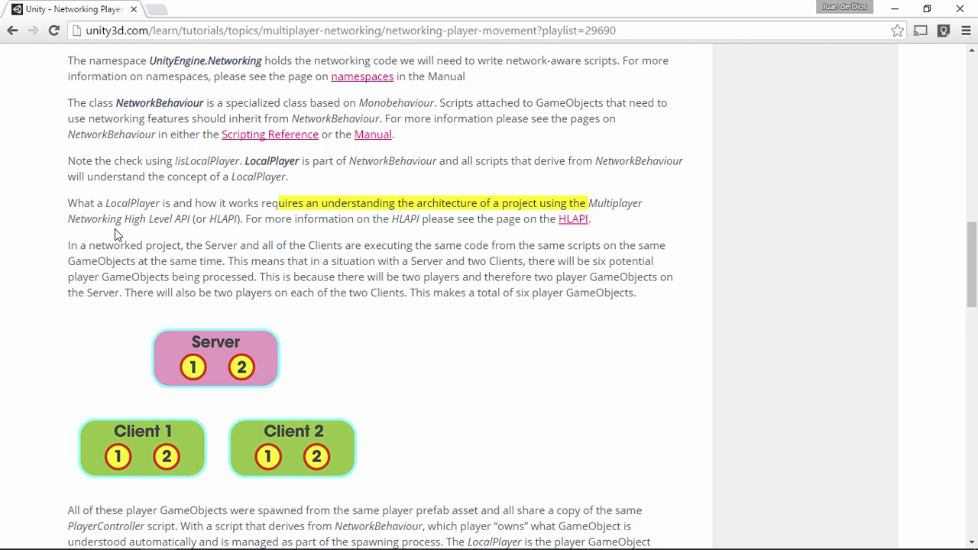
scroll(338, 160, "down", 1)
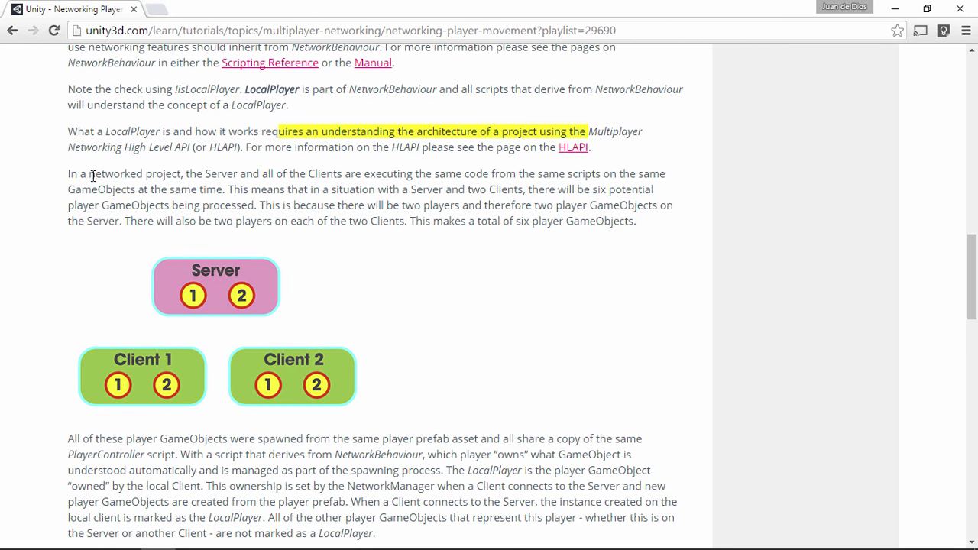
mouse_move(68, 176)
left_mouse_down()
mouse_move(180, 166)
mouse_move(519, 174)
left_mouse_up()
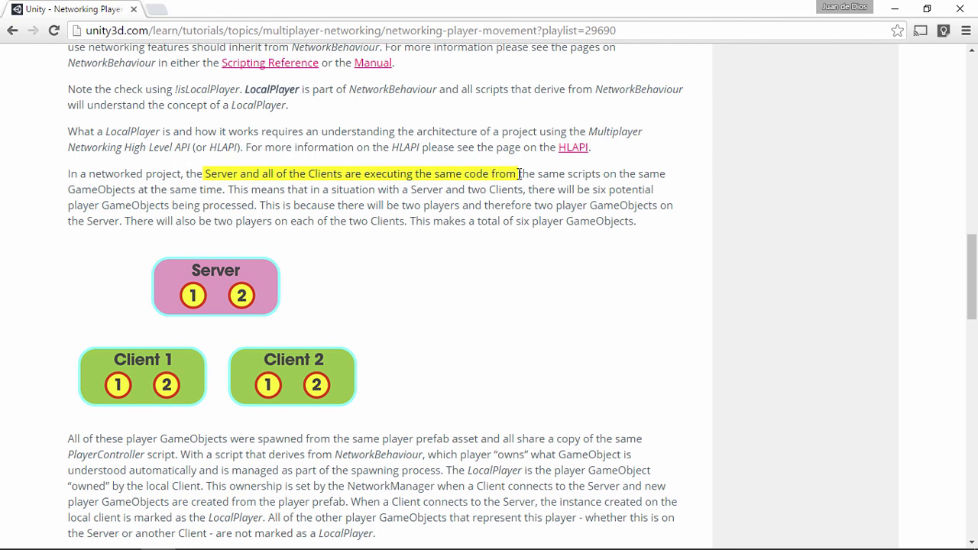
left_click_drag(519, 173, 604, 173)
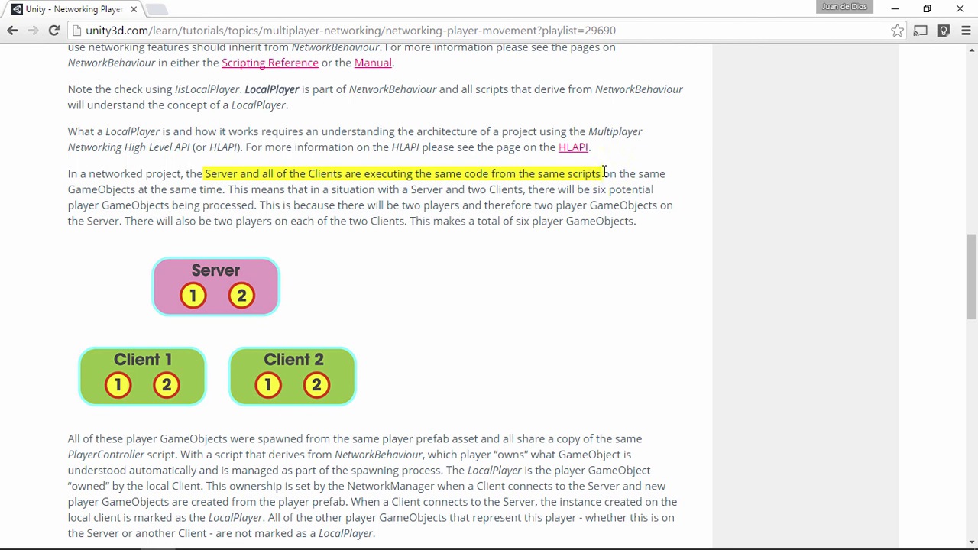
mouse_move(605, 174)
left_mouse_down()
mouse_move(138, 196)
mouse_move(226, 183)
mouse_move(507, 189)
left_mouse_up()
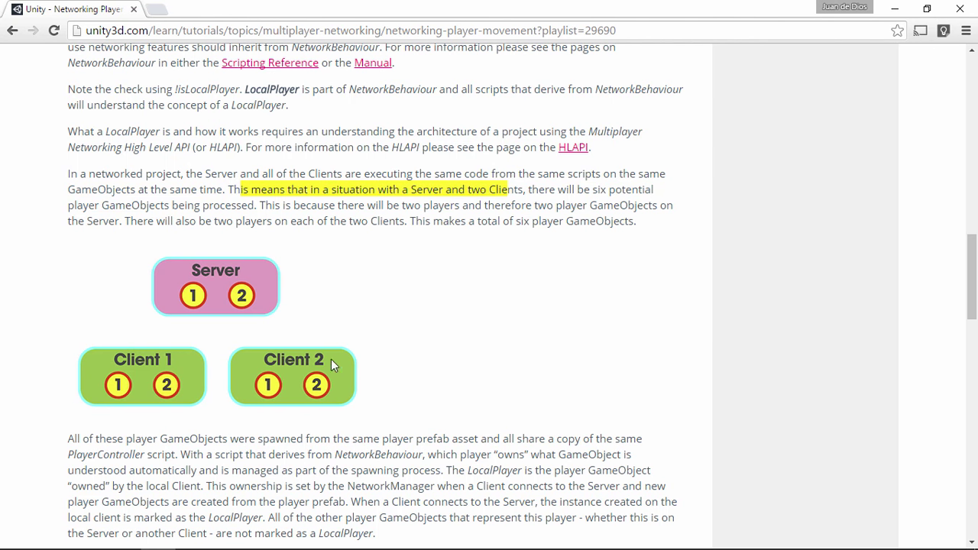
left_click_drag(544, 190, 655, 189)
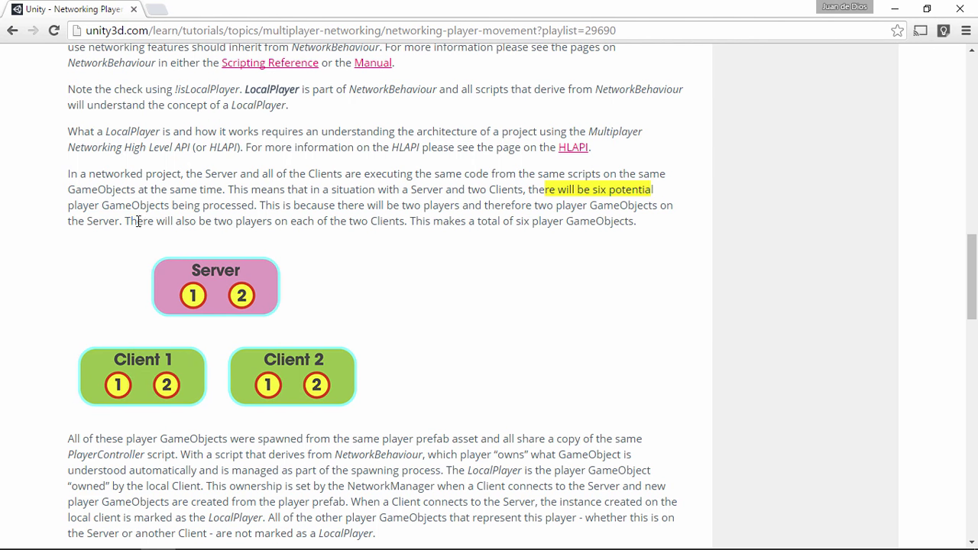
mouse_move(138, 221)
left_mouse_down()
mouse_move(260, 205)
mouse_move(564, 221)
left_mouse_up()
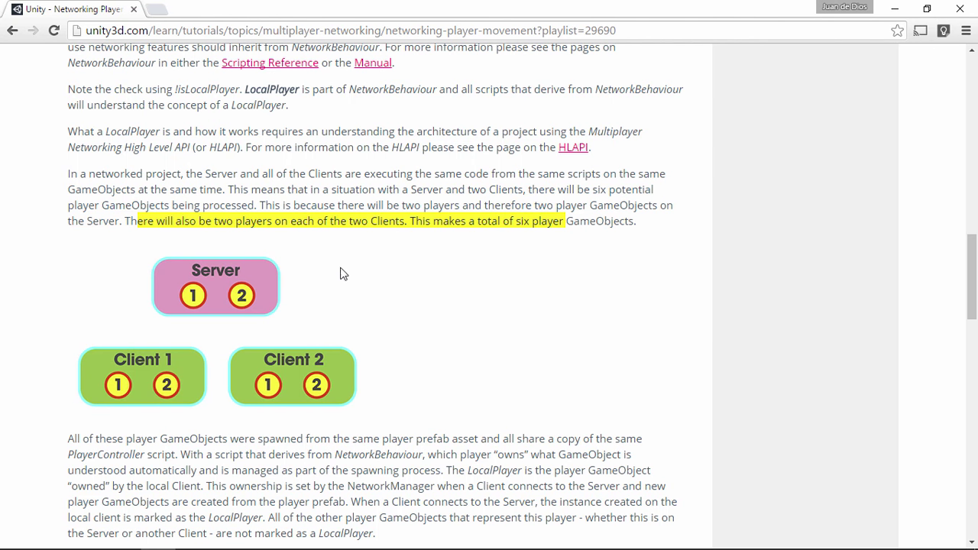
left_click(285, 184)
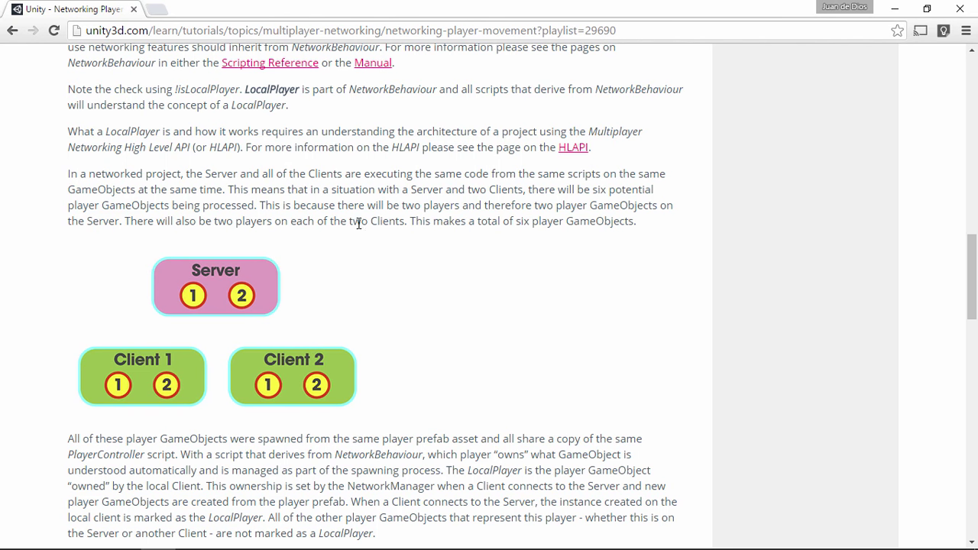
scroll(356, 221, "down", 4)
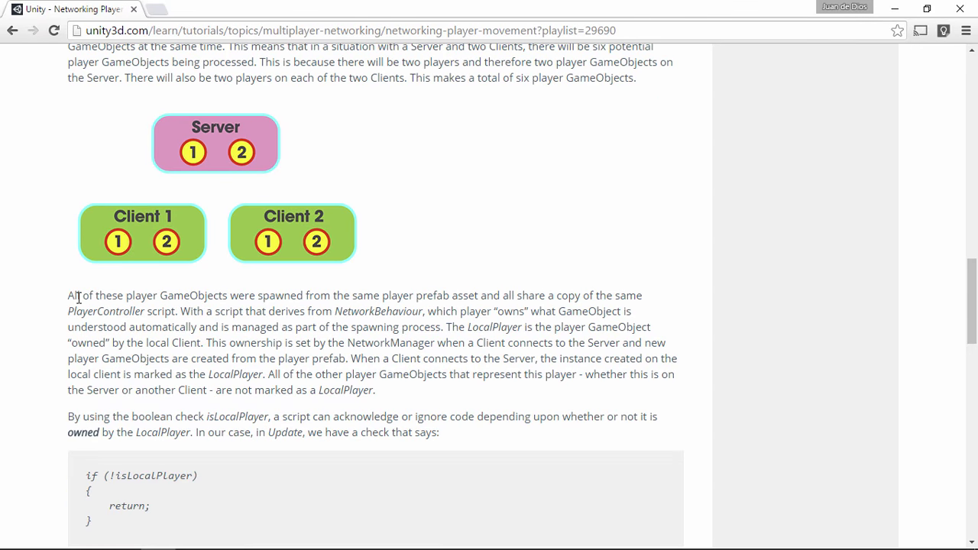
left_click_drag(78, 295, 156, 298)
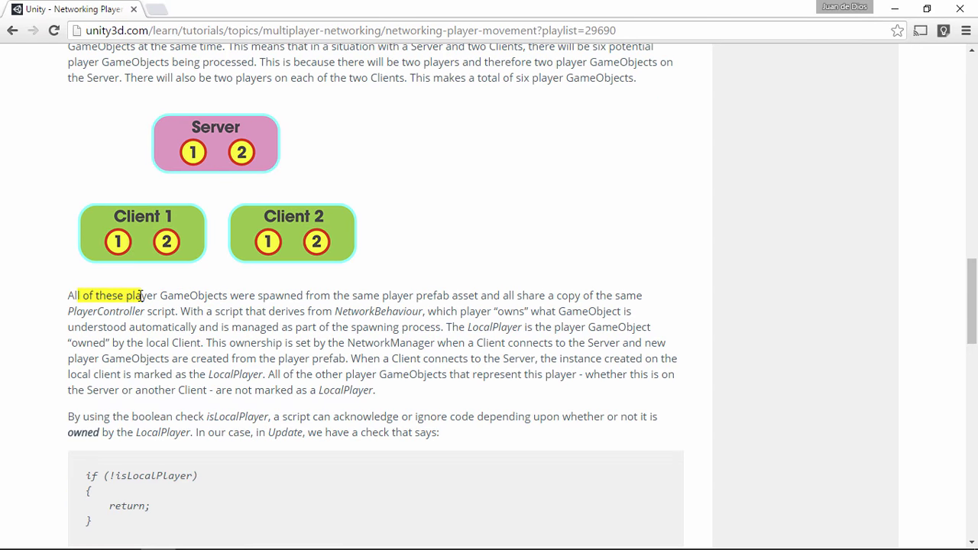
mouse_move(227, 295)
left_mouse_down()
mouse_move(314, 304)
mouse_move(583, 295)
left_mouse_up()
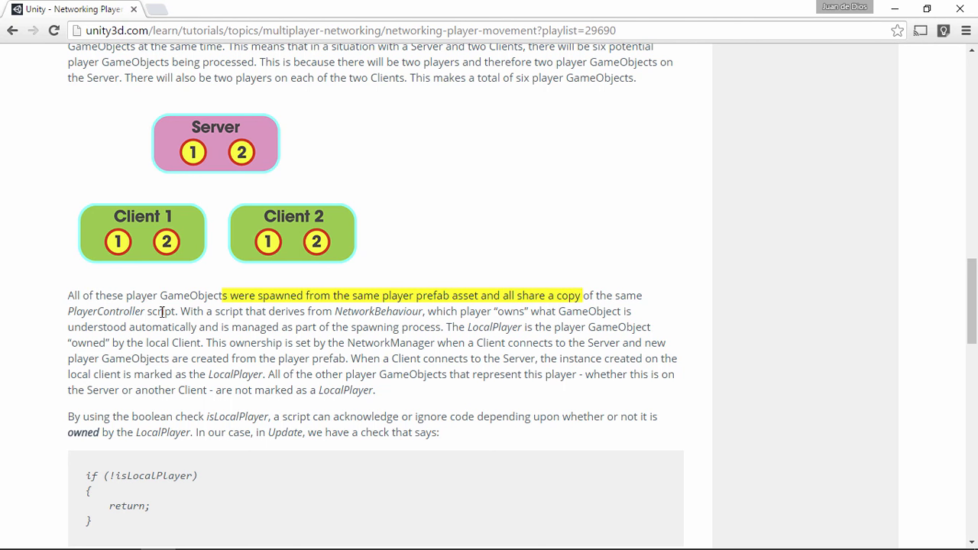
double_click(108, 313)
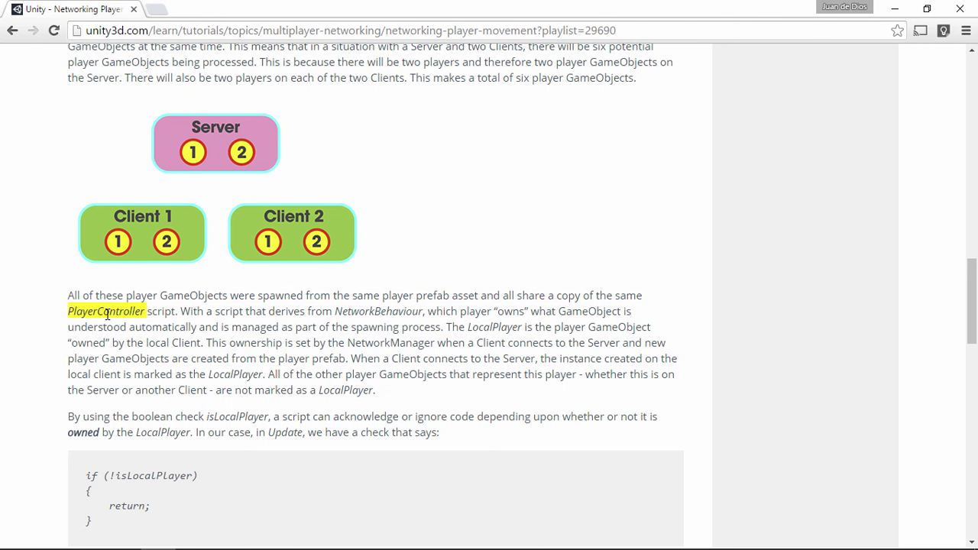
left_click_drag(195, 311, 556, 311)
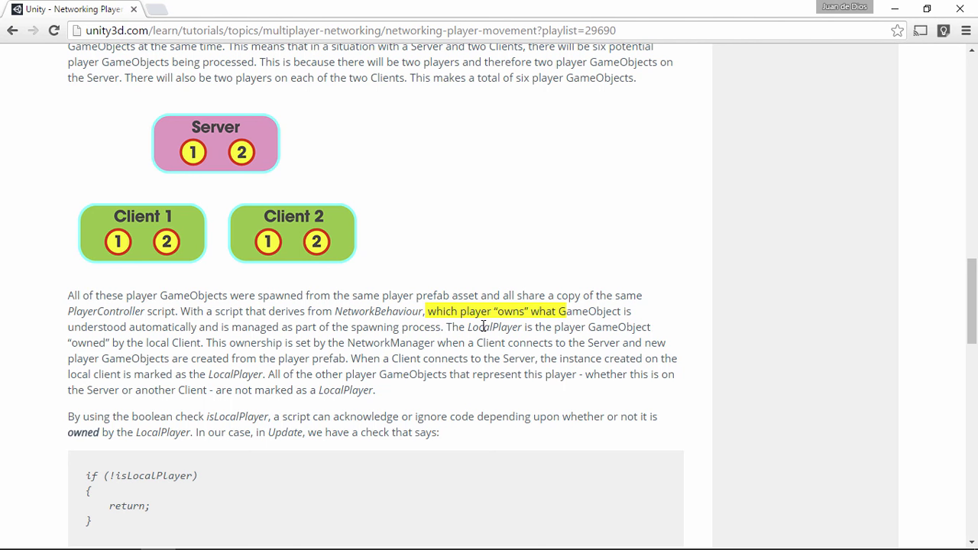
double_click(483, 327)
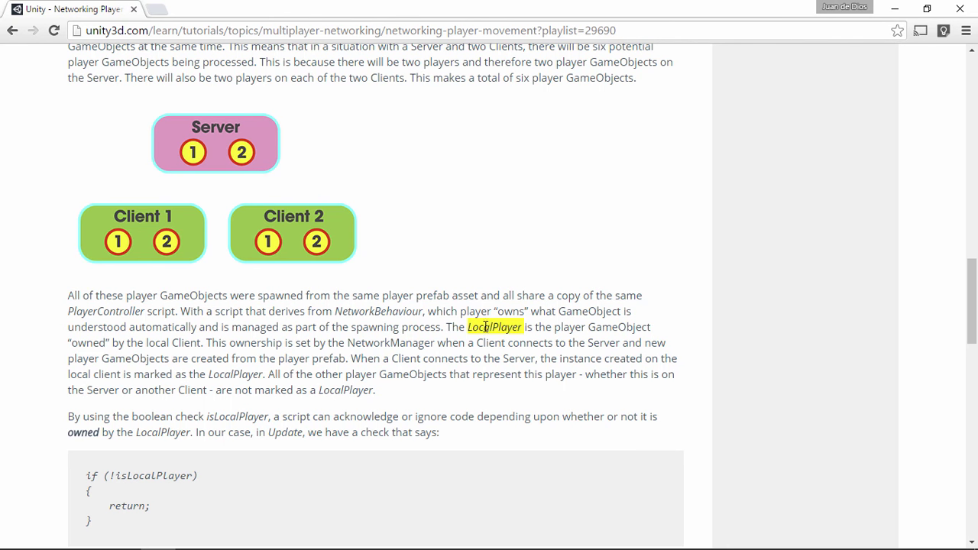
scroll(386, 294, "down", 3)
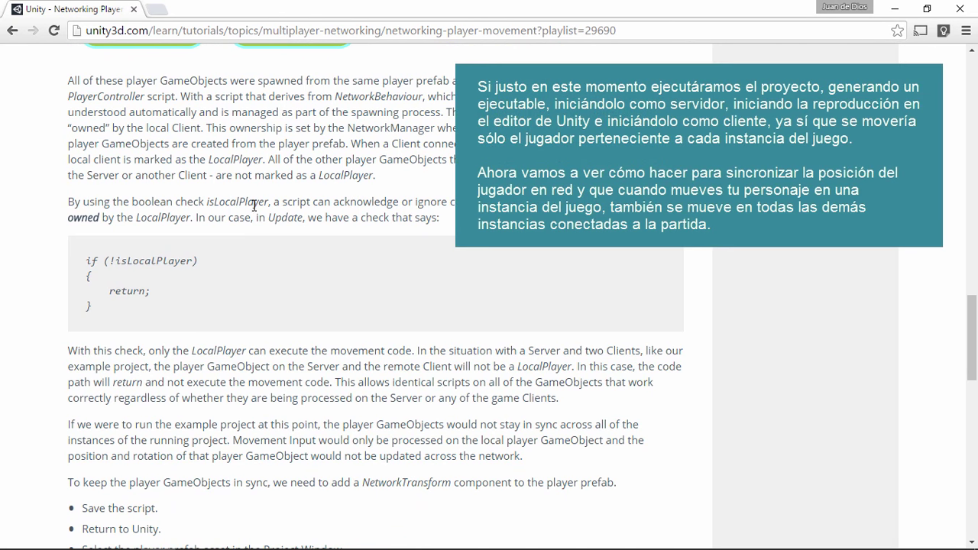
Step: Highlight the tutorial steps to return to Unity and select the player prefab
scroll(250, 195, "down", 1)
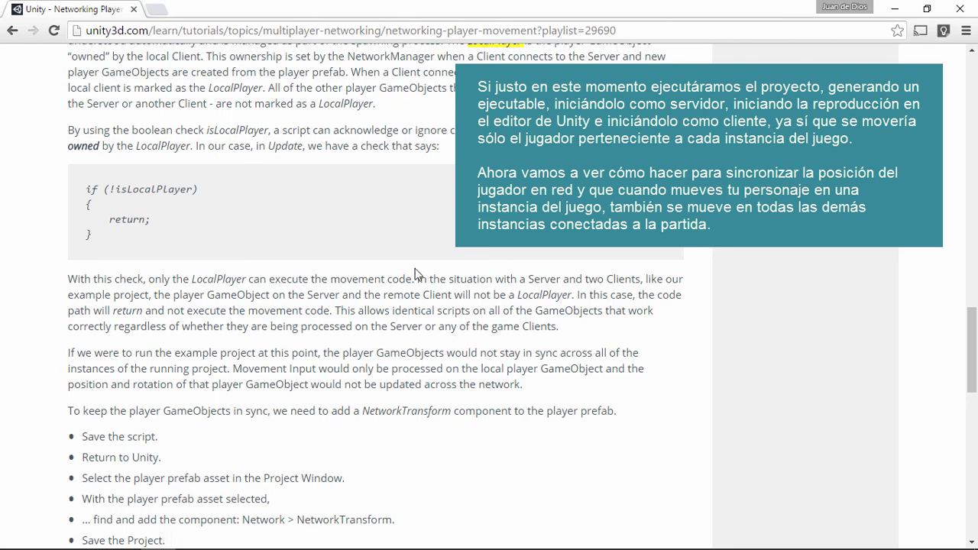
scroll(126, 350, "down", 1)
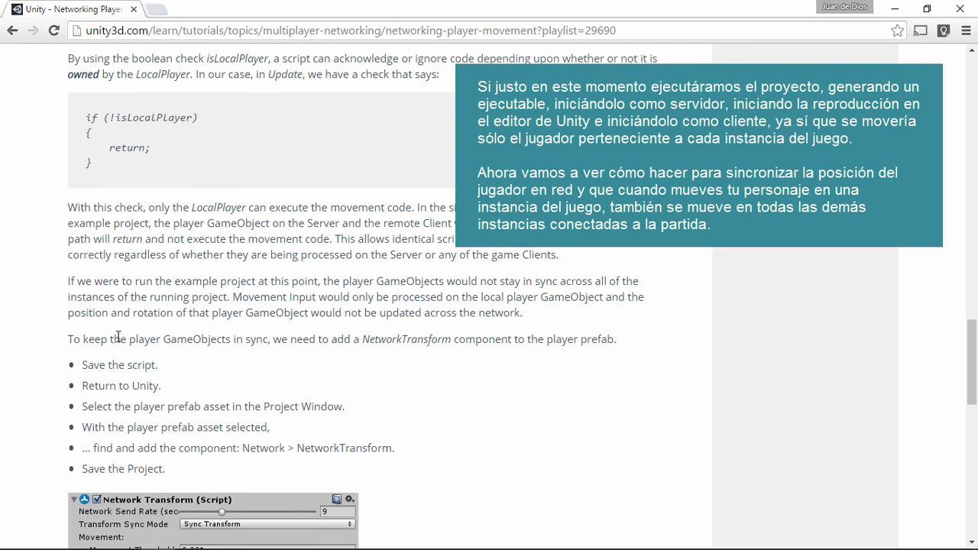
scroll(187, 397, "down", 1)
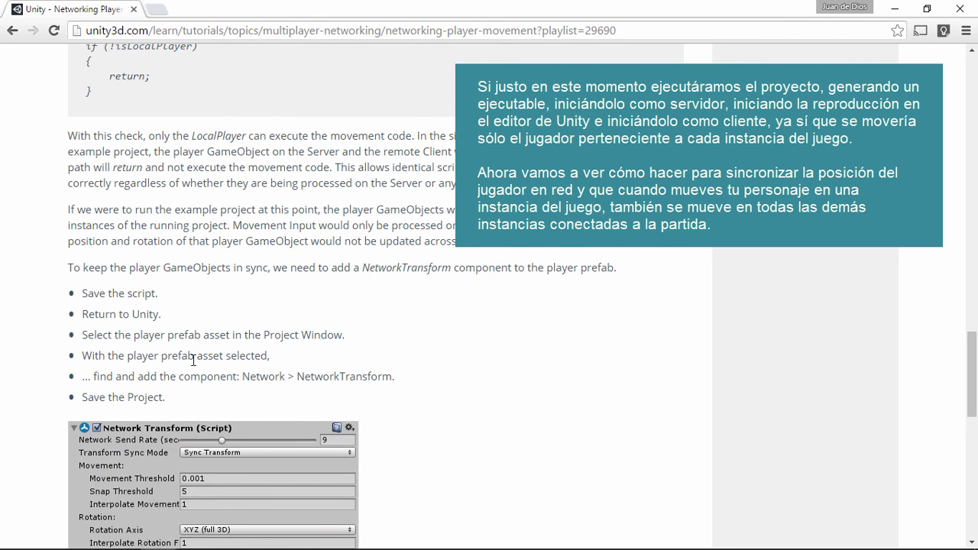
scroll(191, 339, "up", 1)
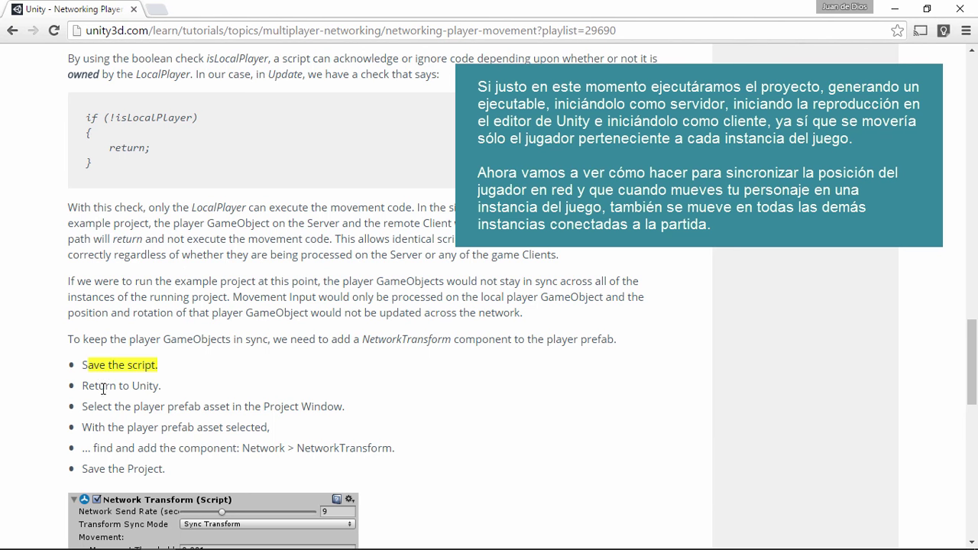
left_click_drag(95, 386, 157, 389)
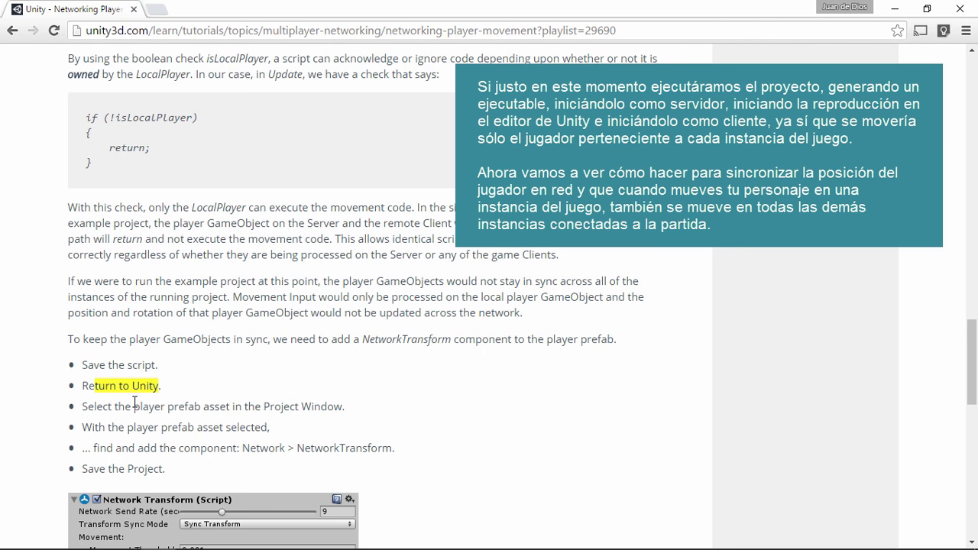
left_click_drag(89, 407, 281, 410)
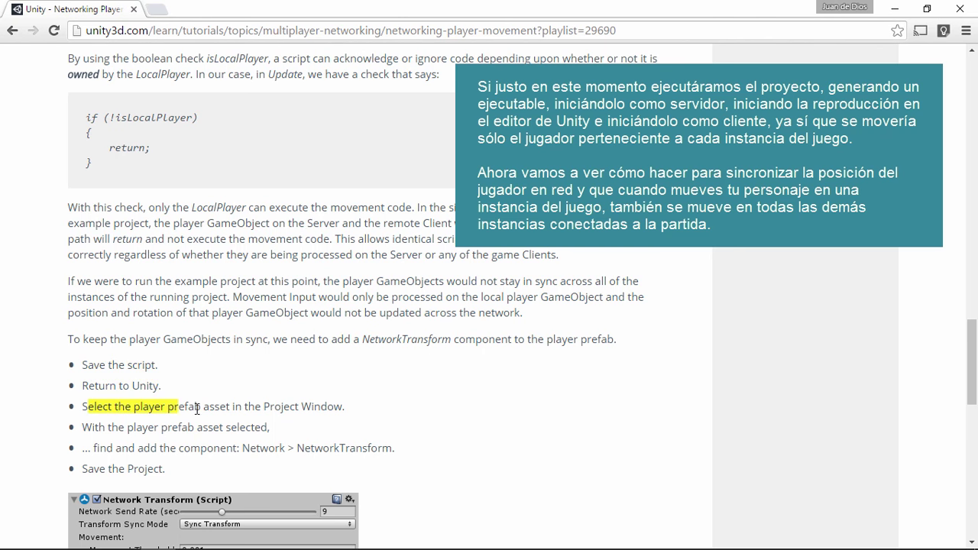
Step: Highlight the steps for adding a NetworkTransform component to the selected player prefab
scroll(195, 376, "down", 1)
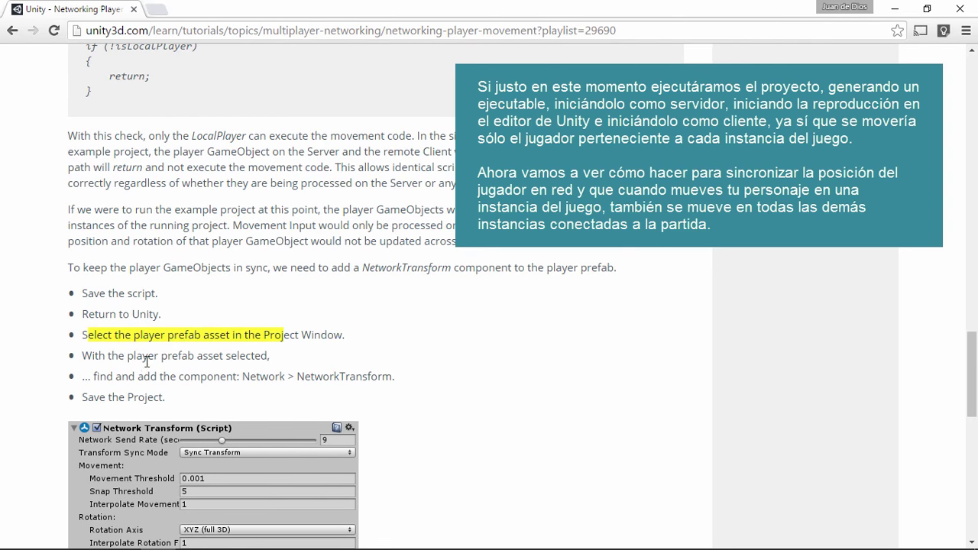
left_click(84, 334)
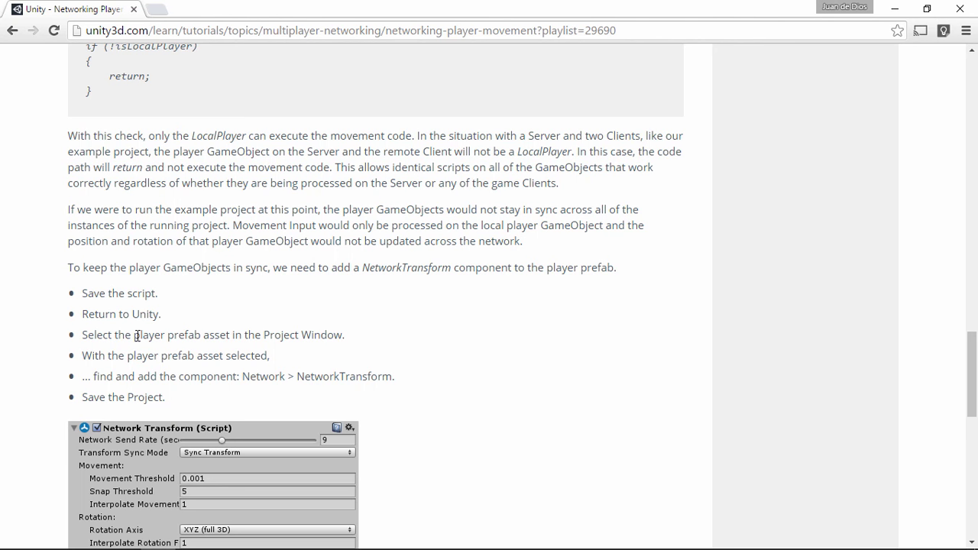
left_click_drag(104, 337, 239, 338)
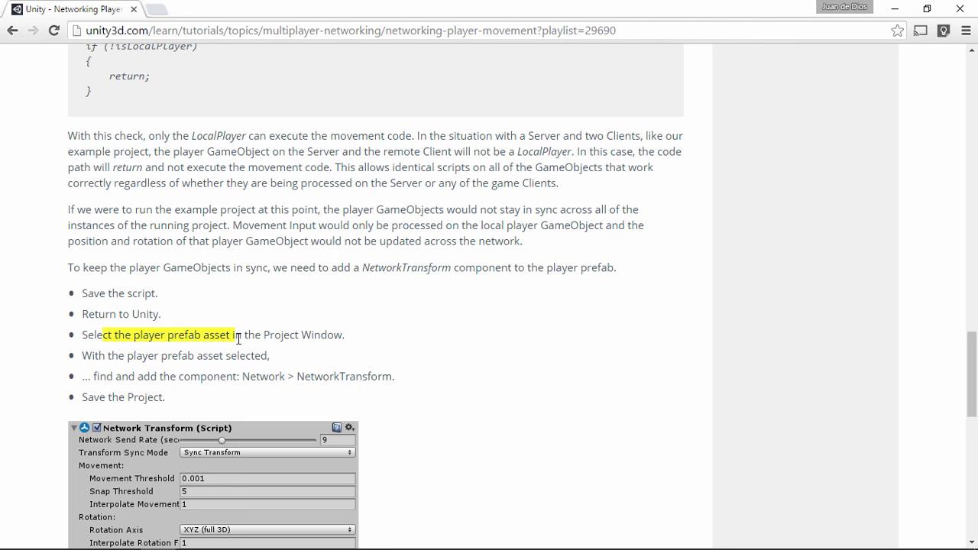
left_click_drag(127, 356, 239, 364)
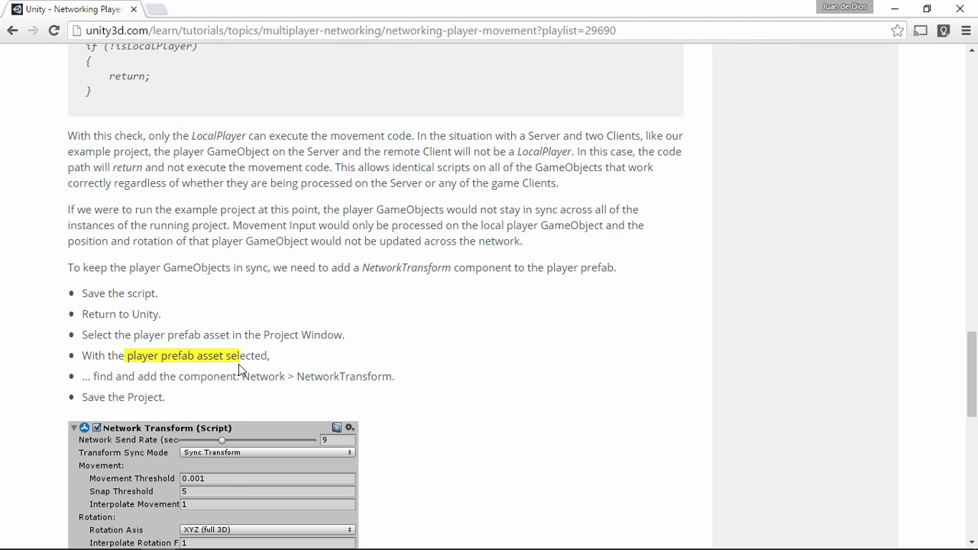
double_click(326, 378)
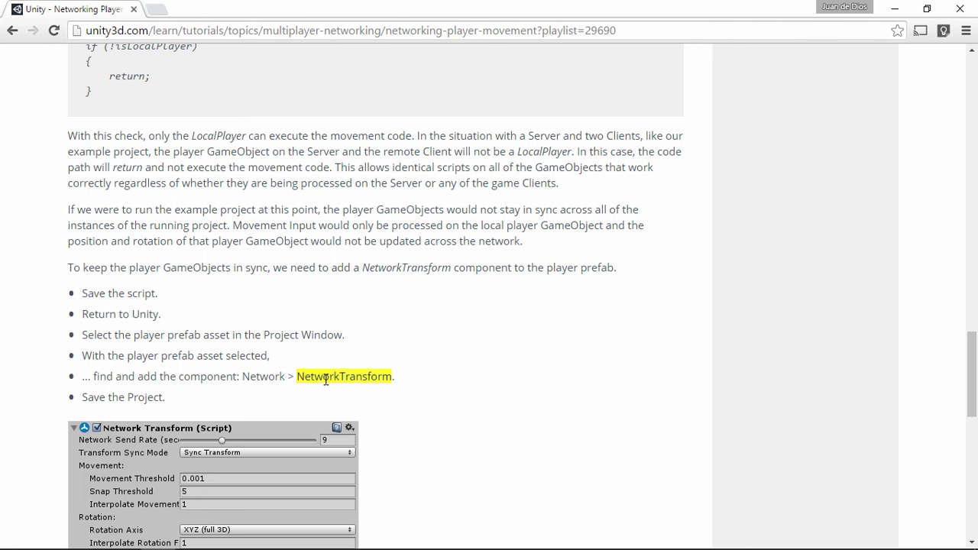
key("alt+Tab")
Step: Add a Network > NetworkTransform component to the Player prefab in Assets > Prefabs
key("alt+Tab")
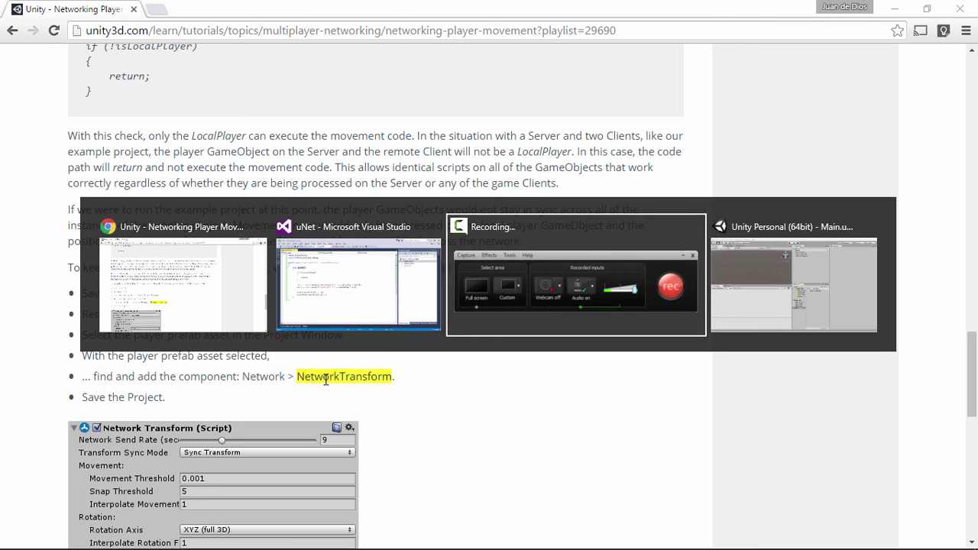
key("alt+Tab")
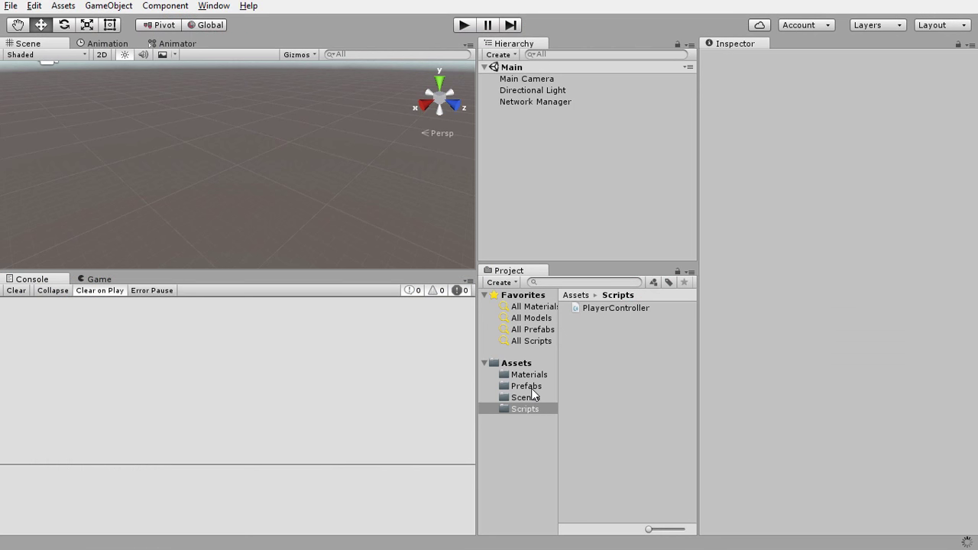
left_click(531, 388)
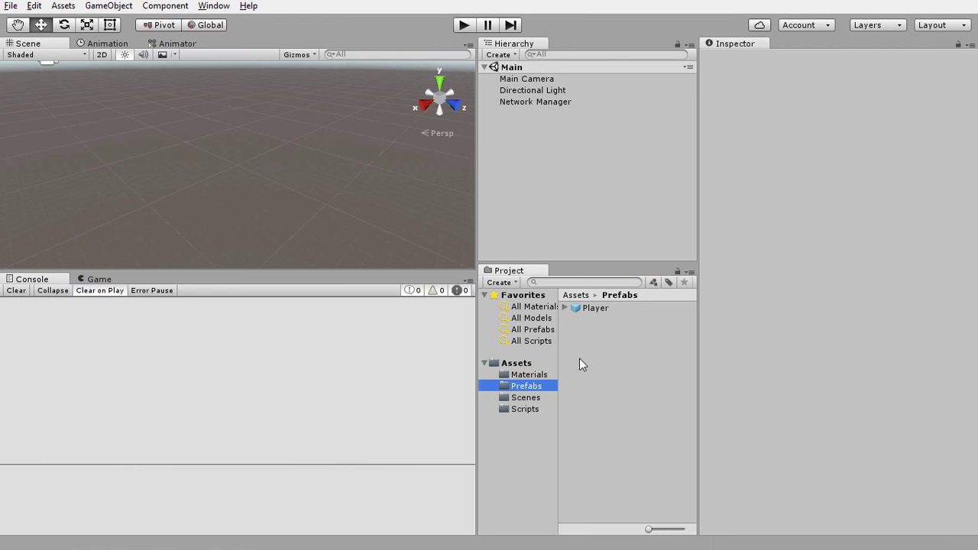
left_click(588, 307)
scroll(767, 276, "down", 3)
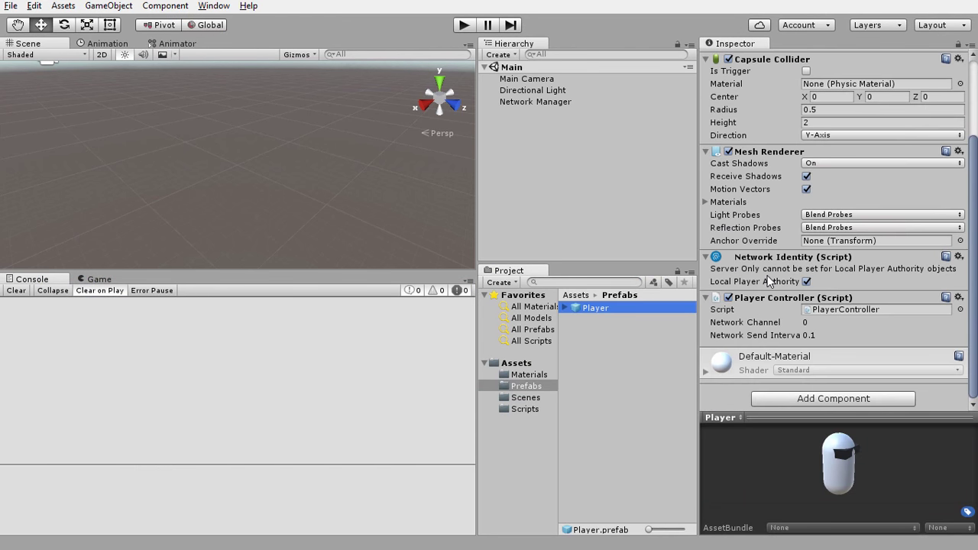
left_click(803, 398)
type("NetworkTransform")
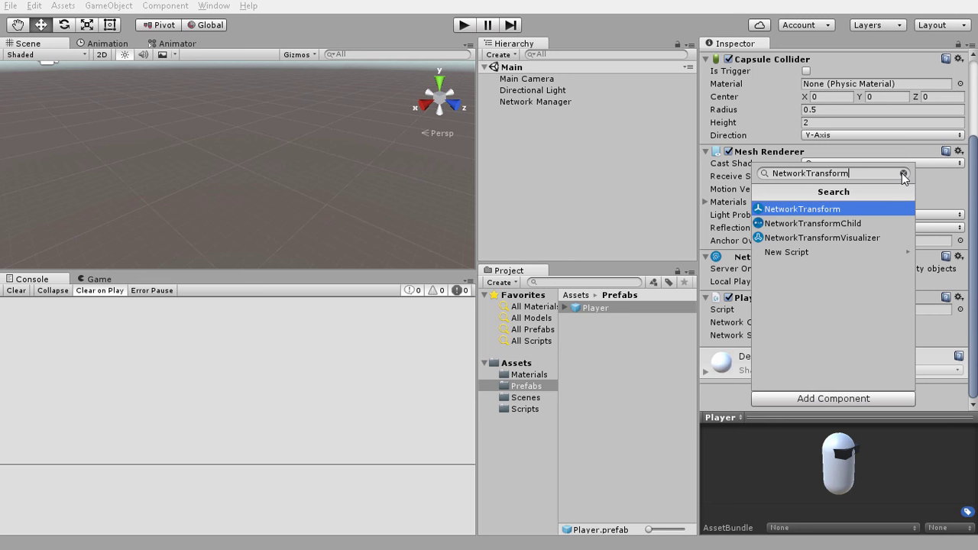
left_click(902, 175)
left_click(793, 348)
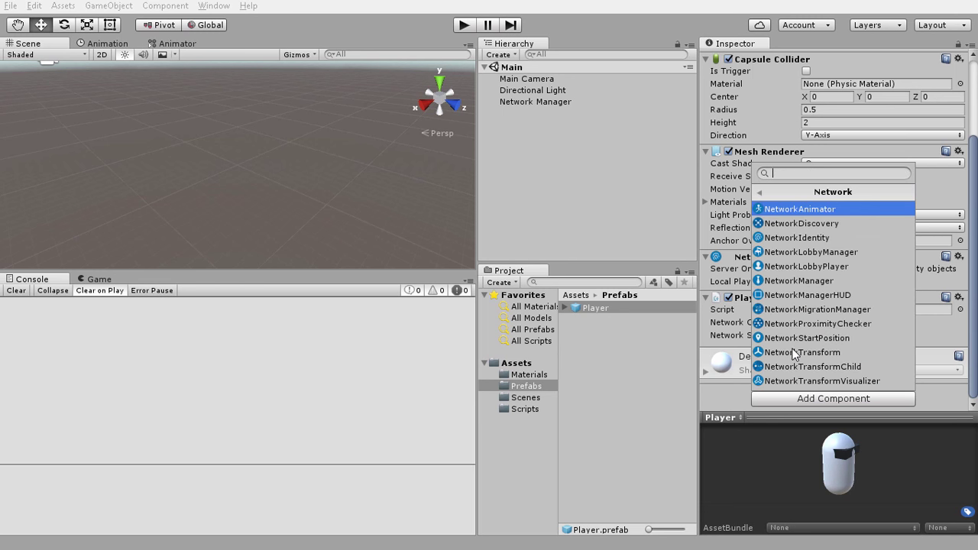
left_click(801, 352)
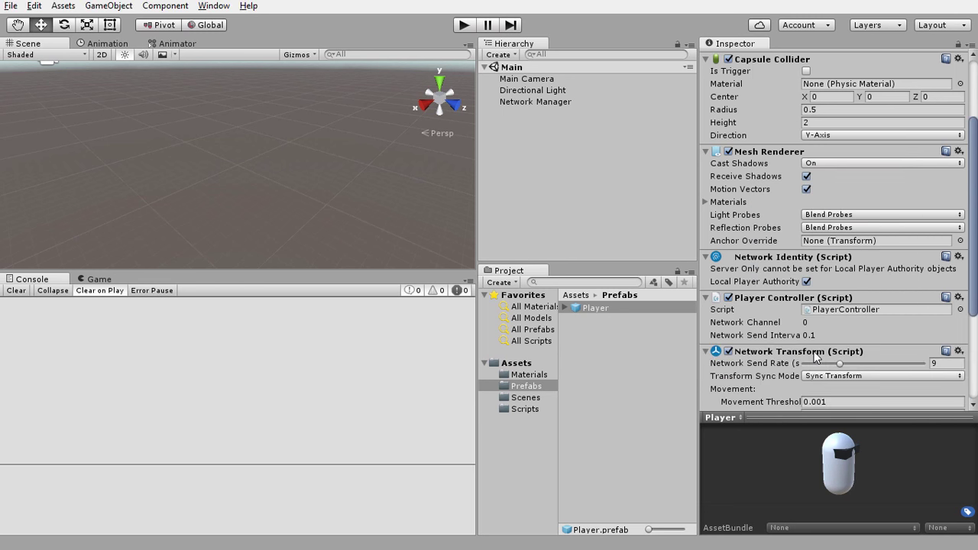
scroll(806, 305, "down", 3)
key("alt+Tab")
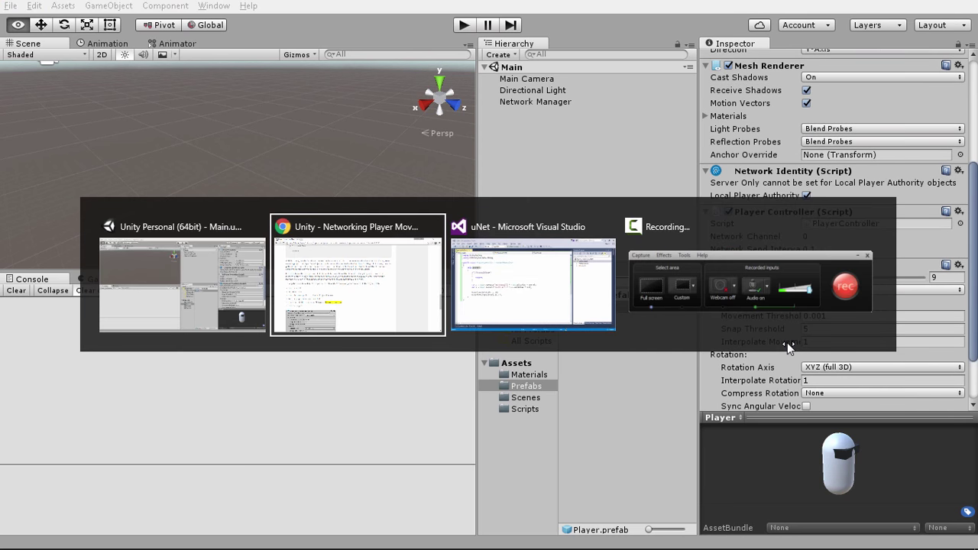
Step: Scroll through the tutorial's NetworkTransform explanation and highlight the word isLocalPlayer
scroll(169, 328, "down", 3)
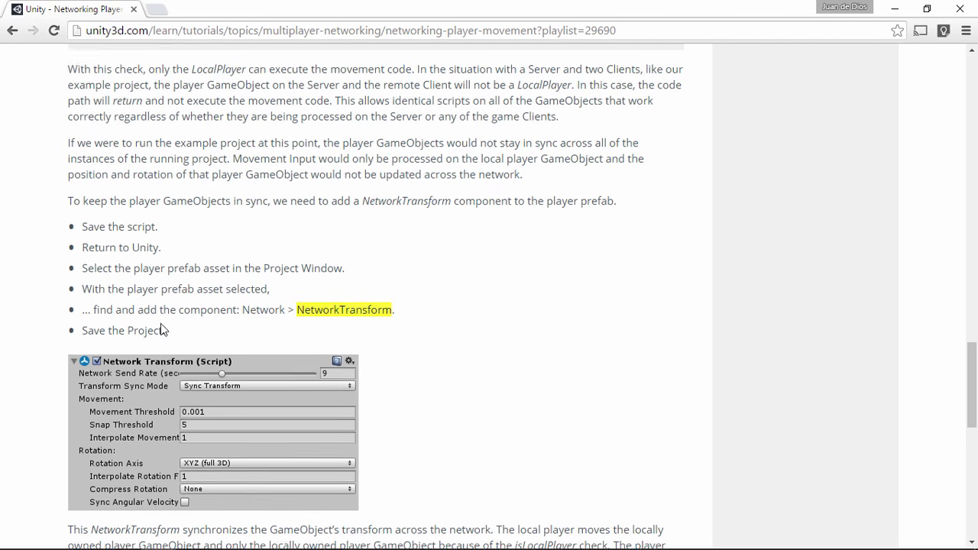
scroll(202, 246, "down", 1)
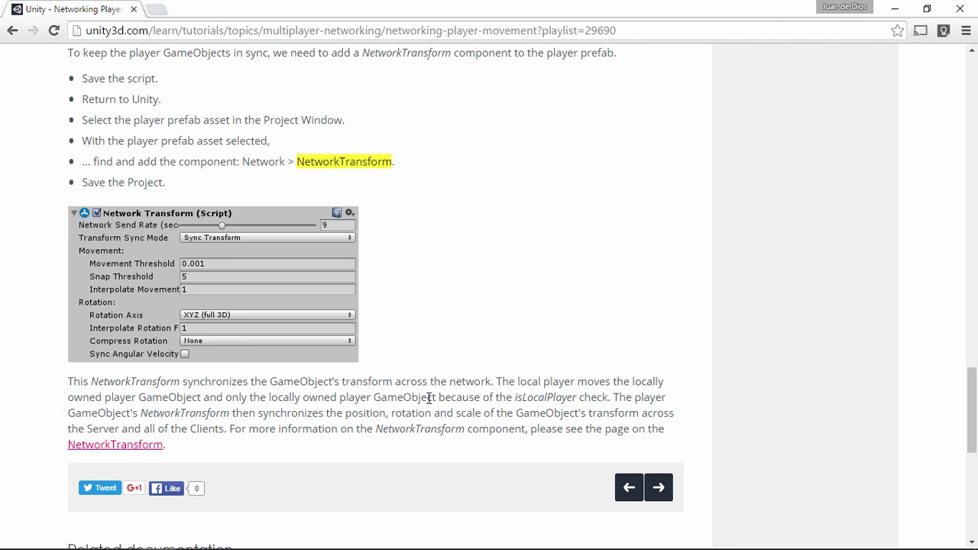
double_click(526, 398)
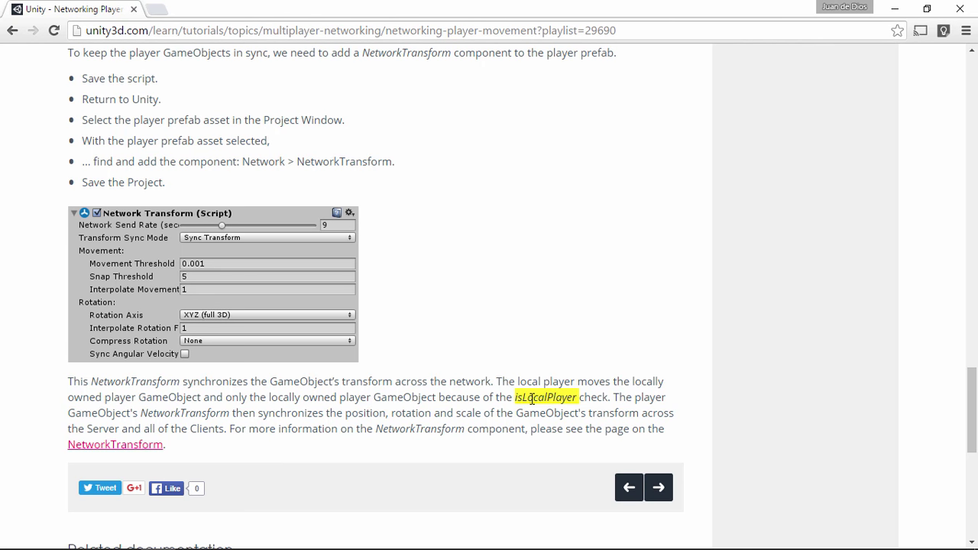
scroll(269, 332, "up", 2)
scroll(264, 332, "up", 3)
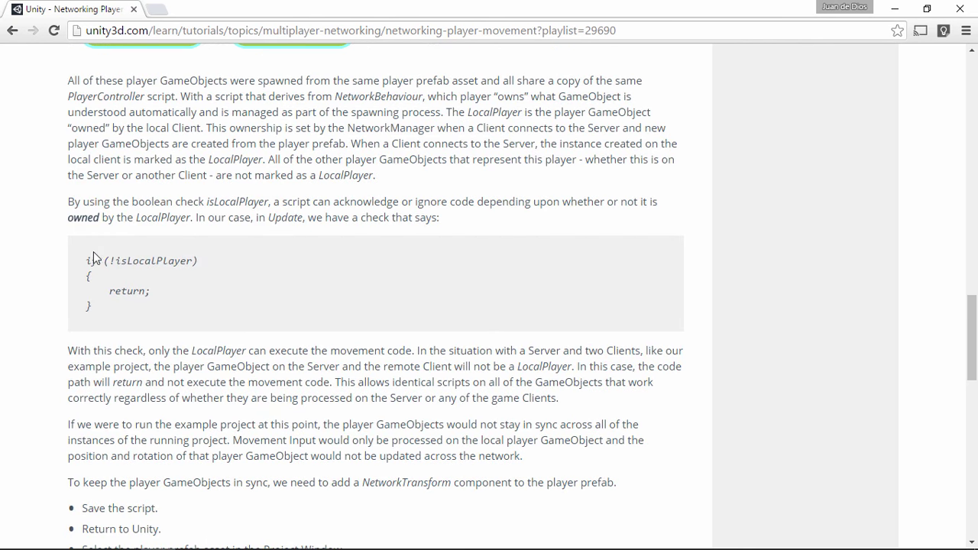
mouse_move(86, 261)
left_mouse_down()
mouse_move(144, 265)
mouse_move(150, 294)
left_mouse_up()
scroll(437, 331, "down", 4)
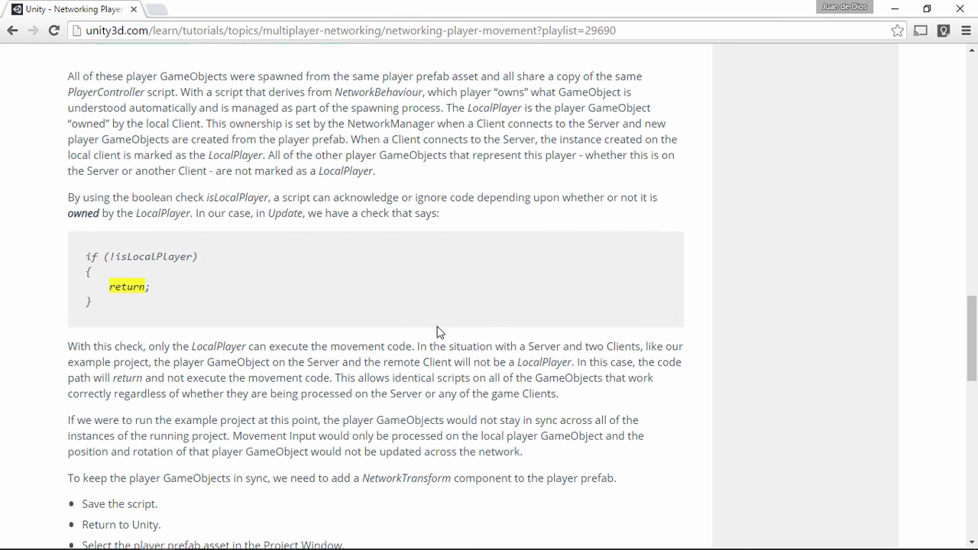
scroll(437, 330, "down", 3)
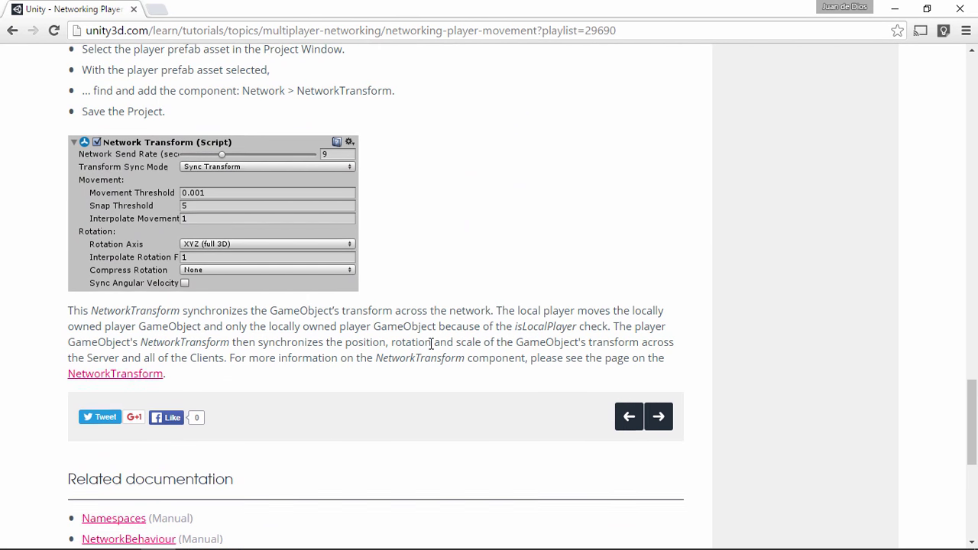
scroll(431, 342, "up", 10)
scroll(432, 343, "up", 8)
scroll(431, 342, "up", 5)
scroll(431, 342, "up", 3)
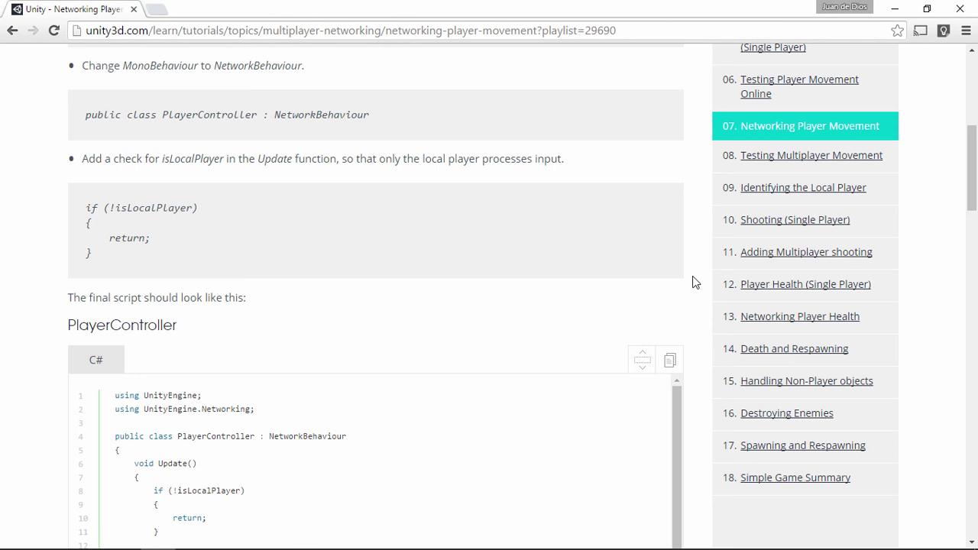
scroll(312, 281, "down", 3)
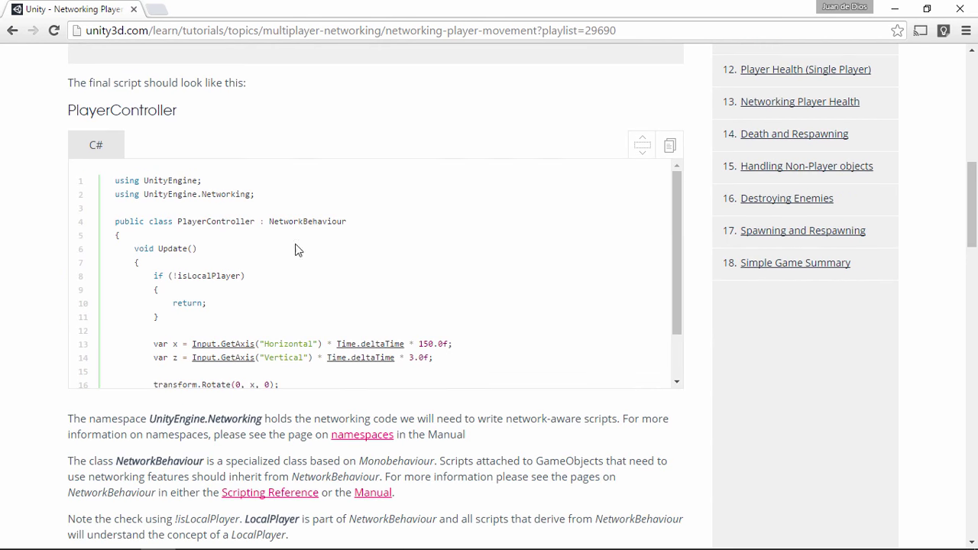
scroll(341, 284, "up", 2)
left_click_drag(153, 419, 180, 462)
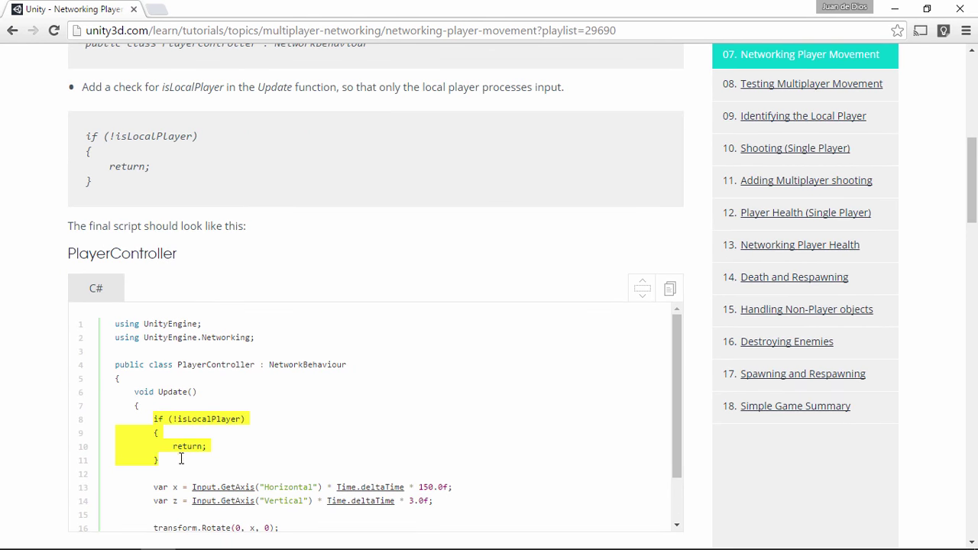
left_click(376, 284)
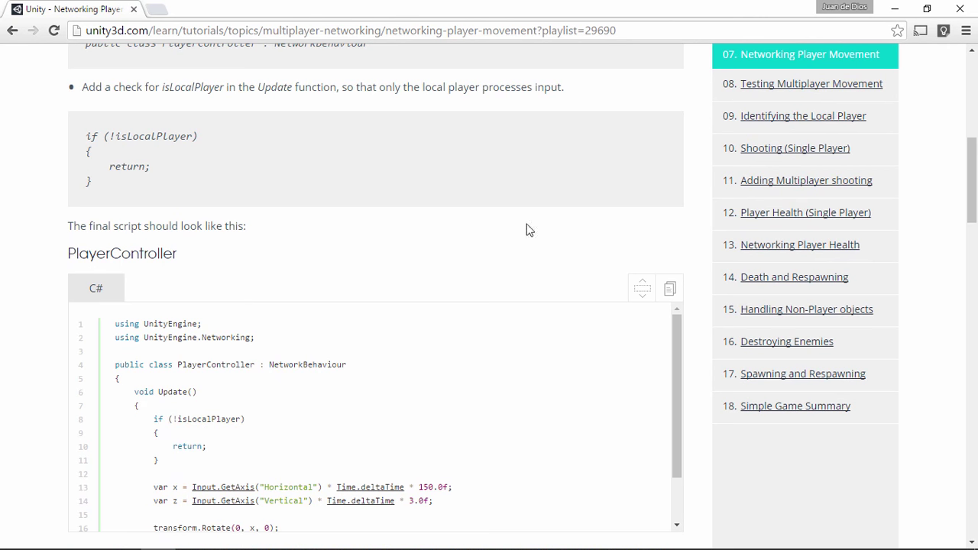
scroll(687, 205, "up", 2)
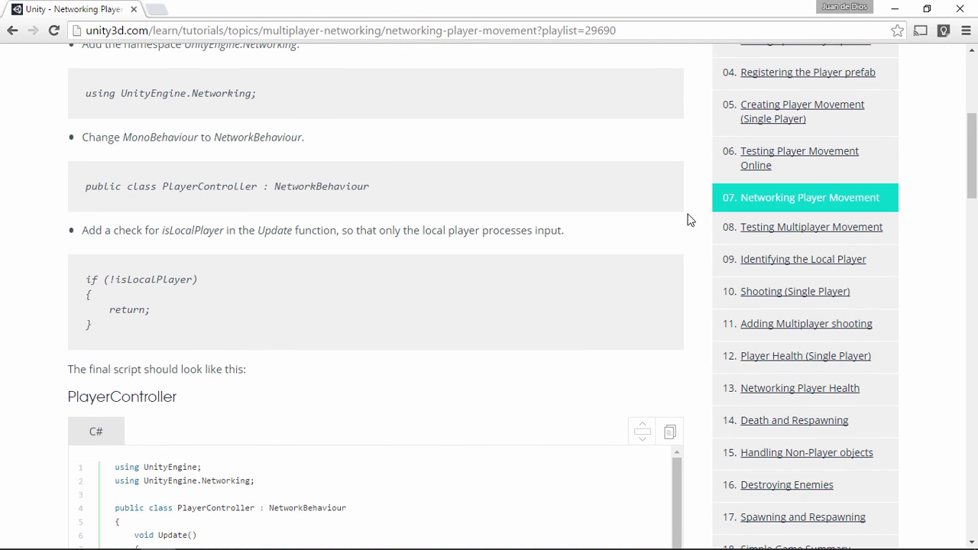